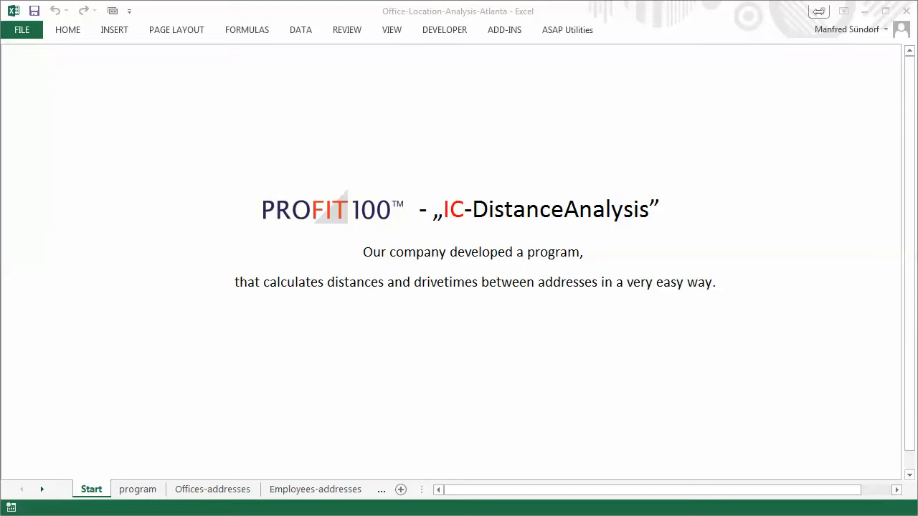
# Examine the employee and office diagram on the program sheet and the lists on the Employees-addresses and Offices-addresses sheets
pyautogui.click(143, 495)
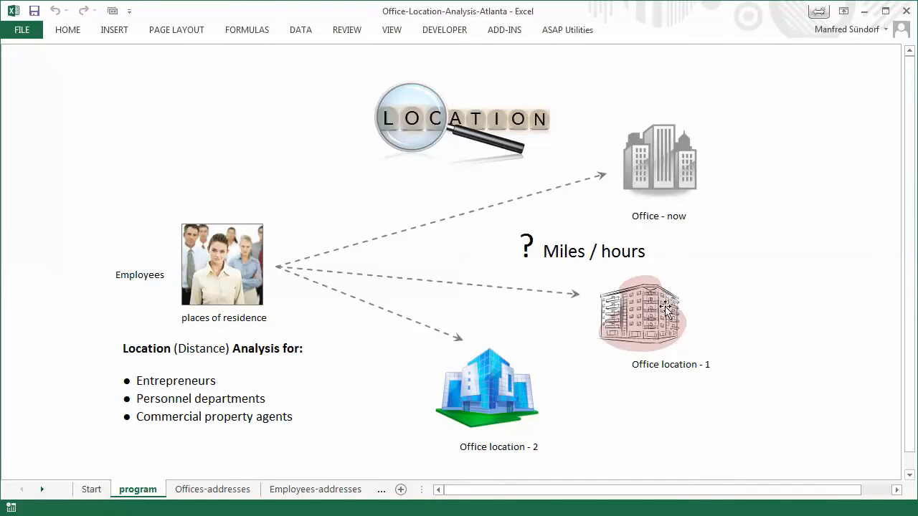
pyautogui.click(657, 167)
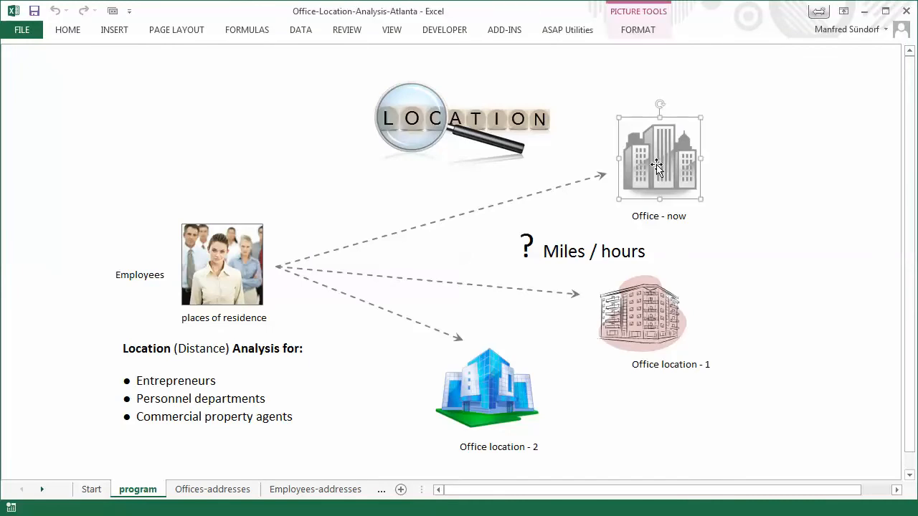
pyautogui.click(654, 331)
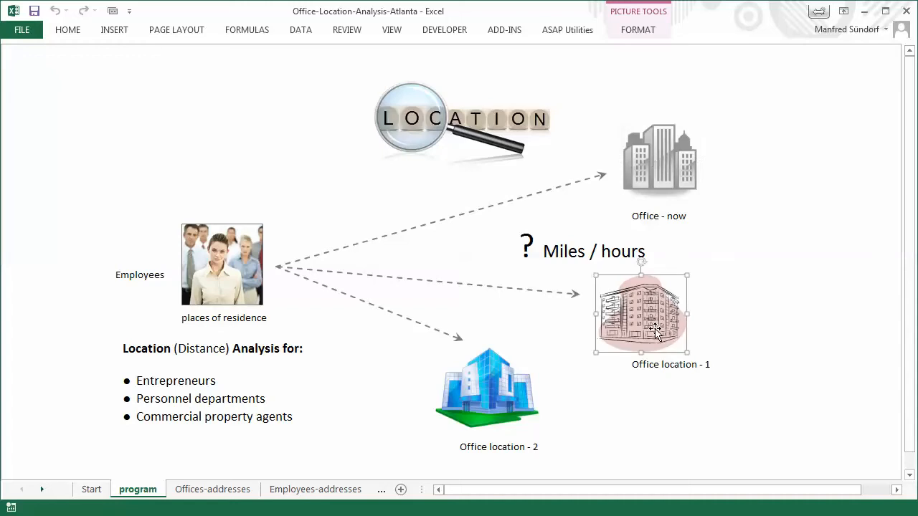
pyautogui.click(501, 415)
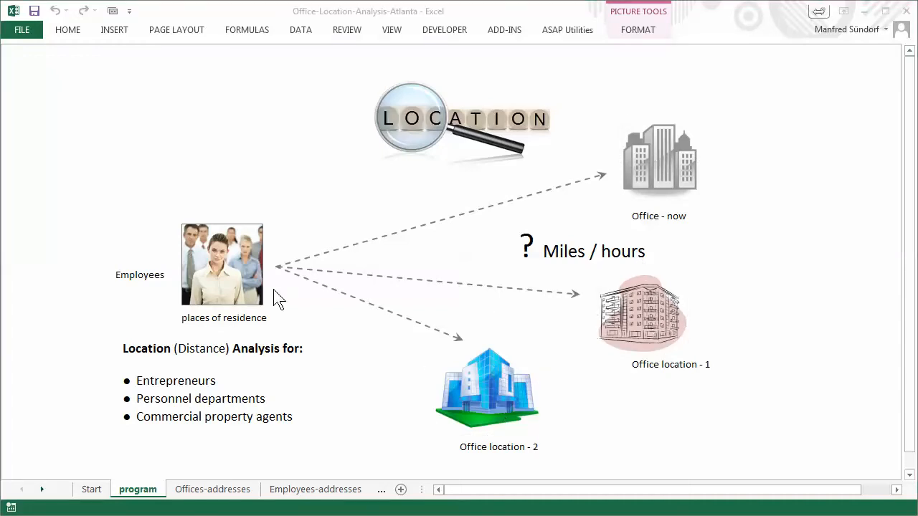
pyautogui.click(224, 266)
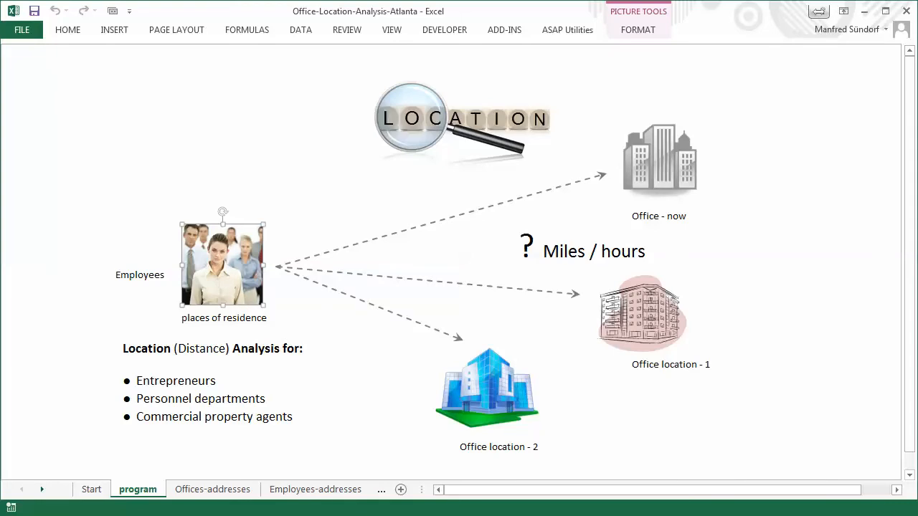
pyautogui.click(338, 492)
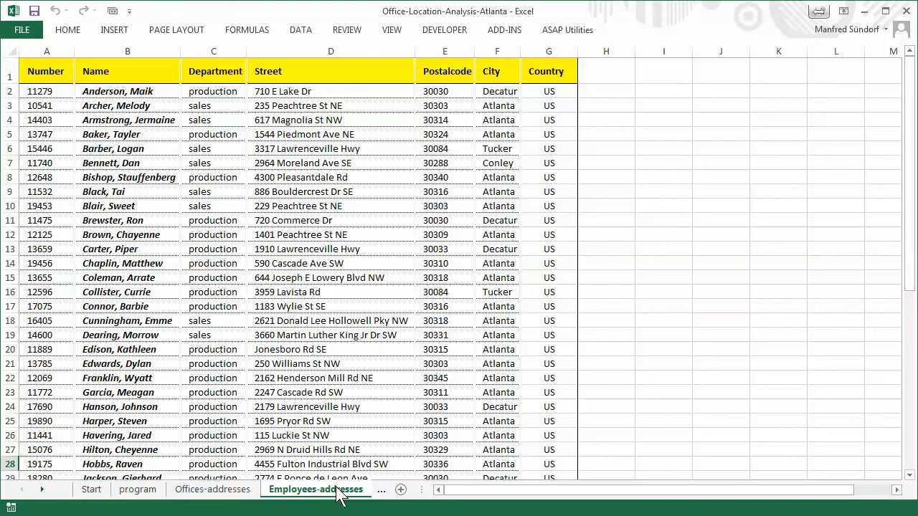
pyautogui.click(228, 492)
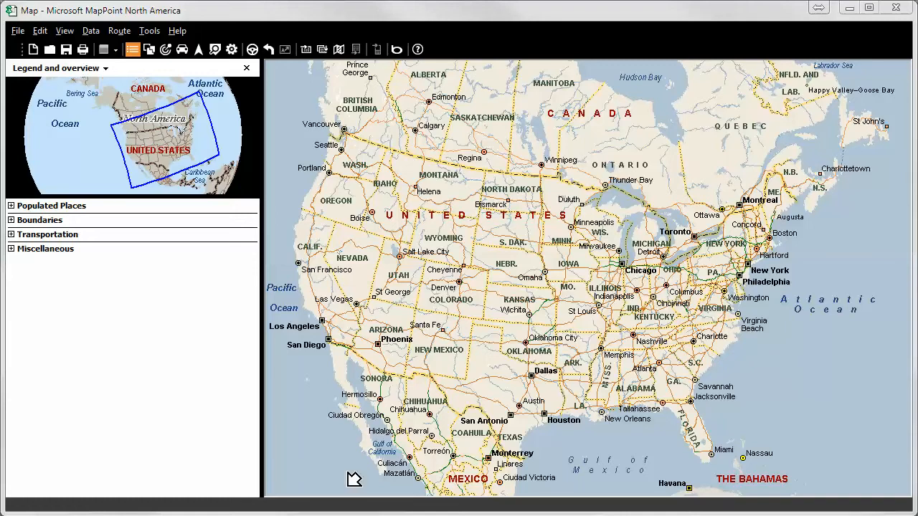
# Switch to MapPoint and import the Employees sheet from the Addresses-Offices-Employees workbook, keeping the suggested column data types
pyautogui.click(322, 48)
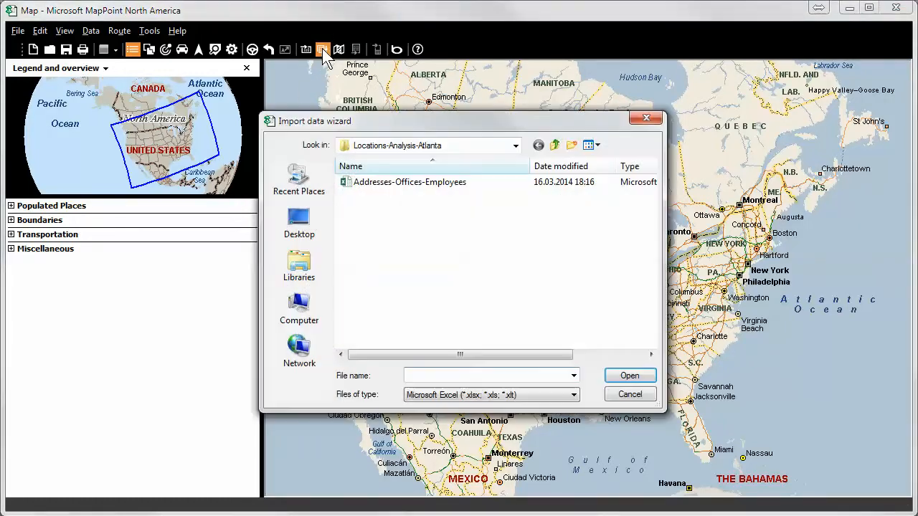
pyautogui.click(393, 182)
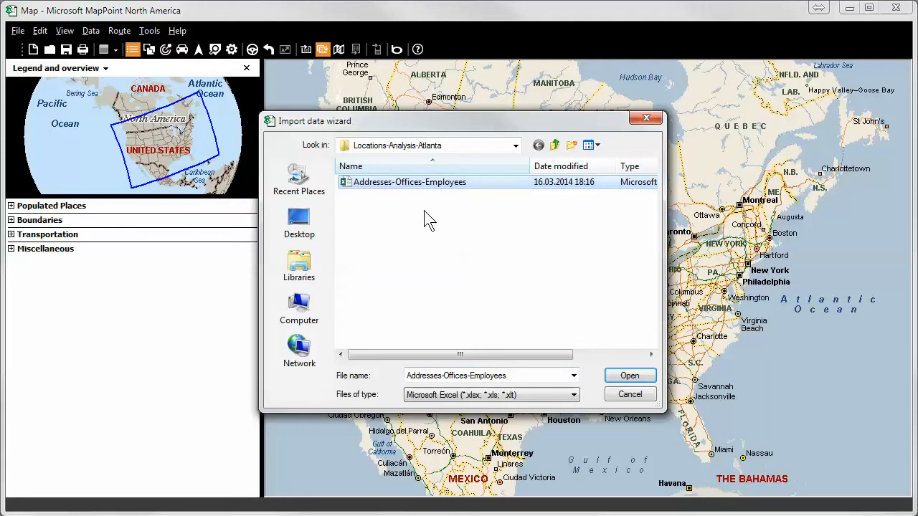
pyautogui.click(630, 377)
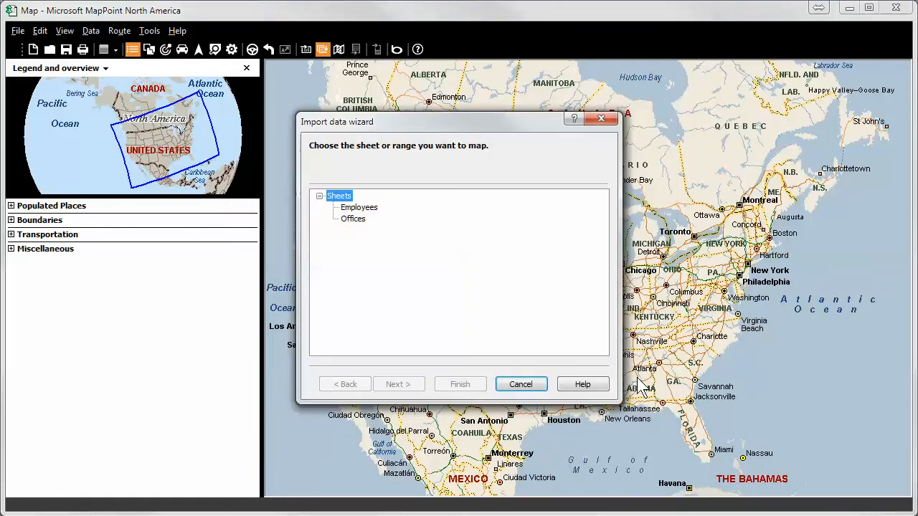
pyautogui.click(360, 208)
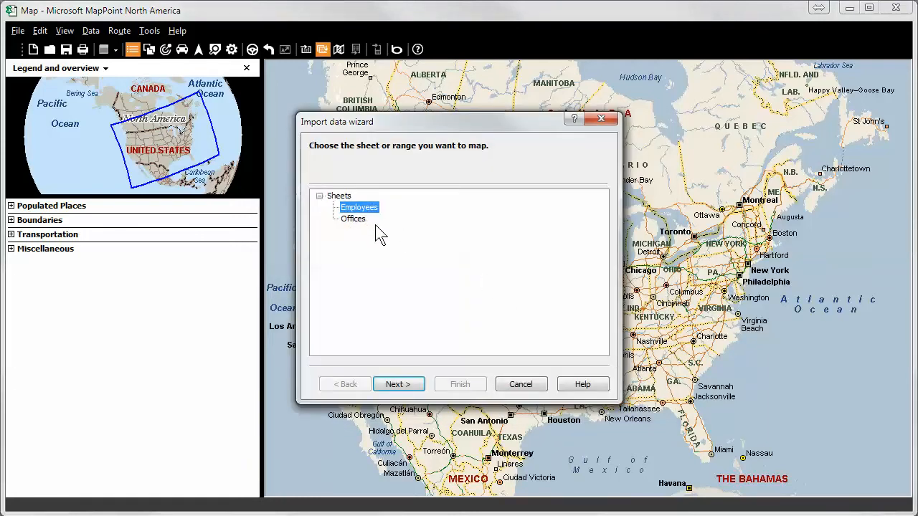
pyautogui.click(410, 383)
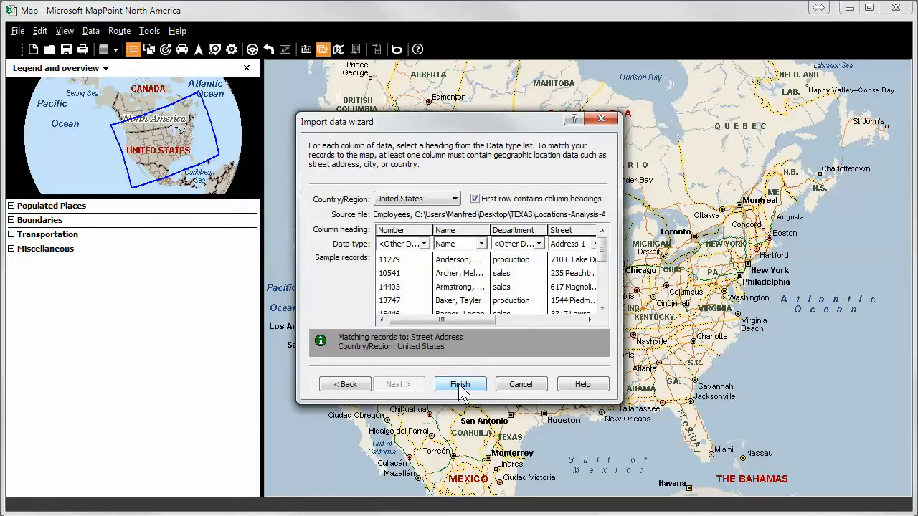
pyautogui.click(460, 386)
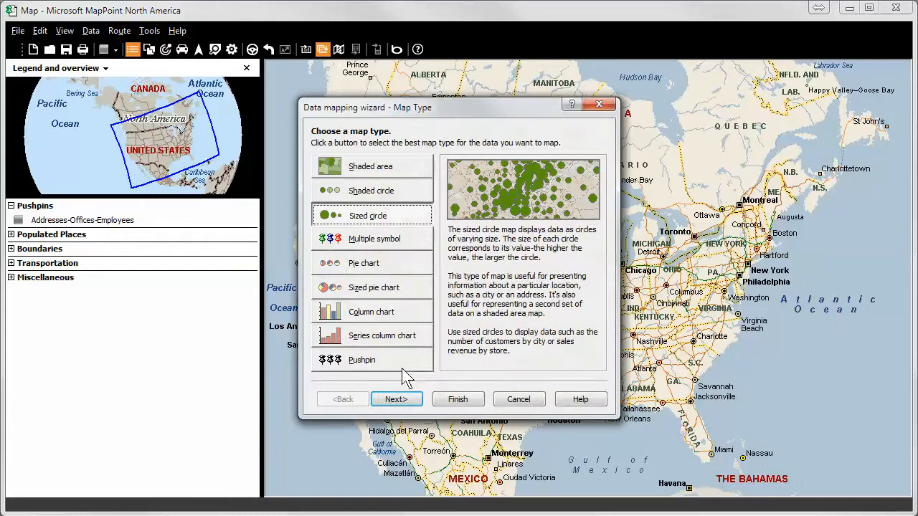
# Choose the Pushpin map type for the employee records and give the set the yellow smiley symbol
pyautogui.click(363, 359)
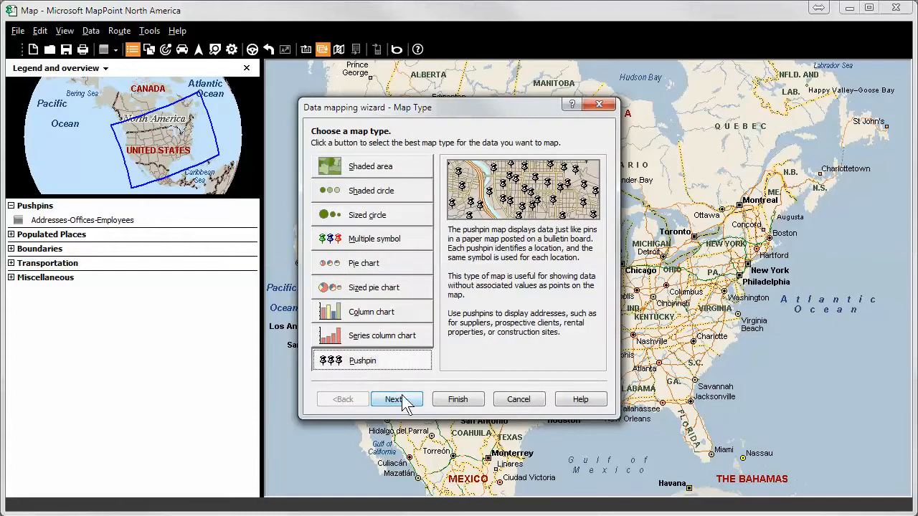
pyautogui.click(402, 403)
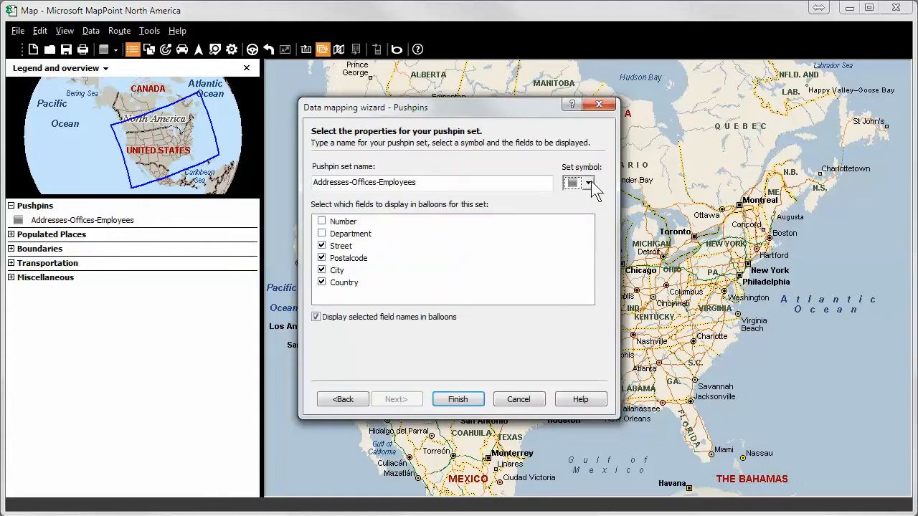
pyautogui.click(588, 182)
pyautogui.moveTo(717, 231); pyautogui.dragTo(716, 284)
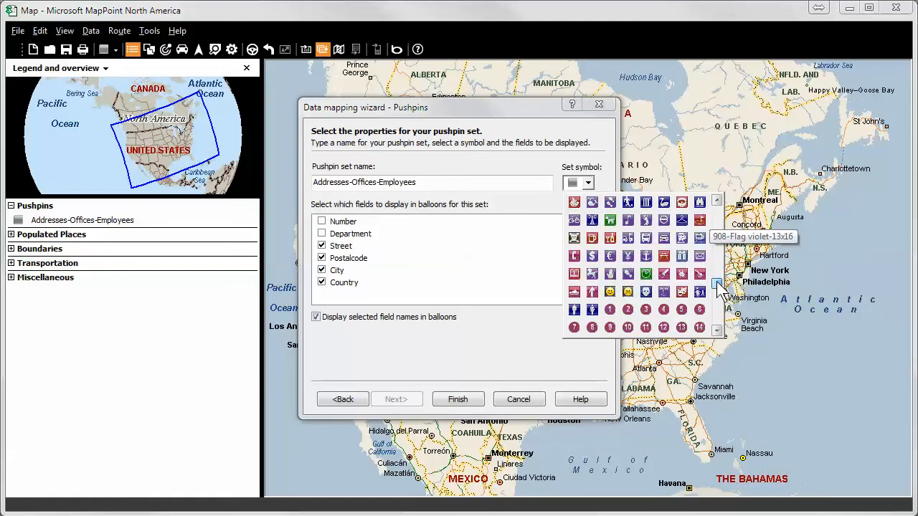
pyautogui.click(610, 288)
# Shorten the pushpin set name to Employees and finish mapping the set
pyautogui.click(377, 183)
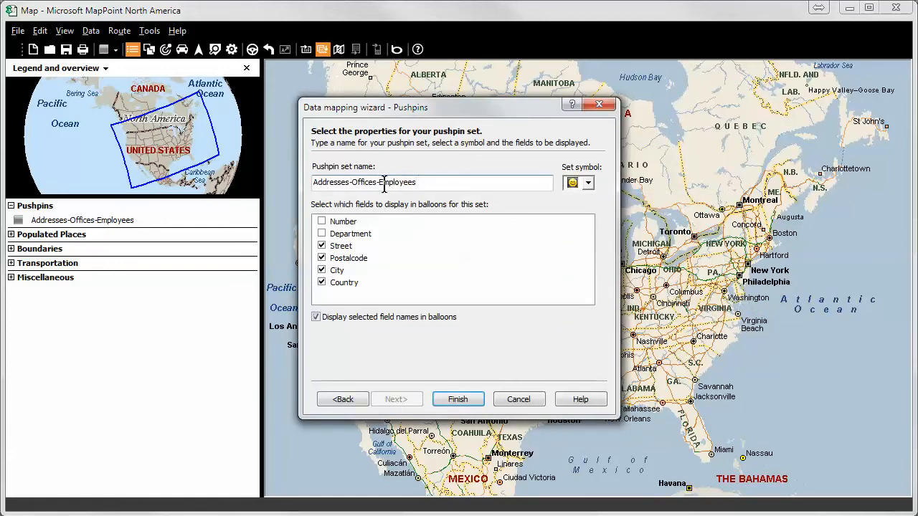
pyautogui.press('BackSpace')
pyautogui.press('BackSpace')
pyautogui.press('BackSpace')
pyautogui.press('BackSpace')
pyautogui.press('BackSpace')
pyautogui.press('BackSpace')
pyautogui.press('BackSpace')
pyautogui.press('BackSpace')
pyautogui.press('BackSpace')
pyautogui.press('BackSpace')
pyautogui.press('BackSpace')
pyautogui.press('BackSpace')
pyautogui.press('BackSpace')
pyautogui.press('BackSpace')
pyautogui.press('BackSpace')
pyautogui.press('BackSpace')
pyautogui.press('BackSpace')
pyautogui.press('BackSpace')
pyautogui.click(462, 401)
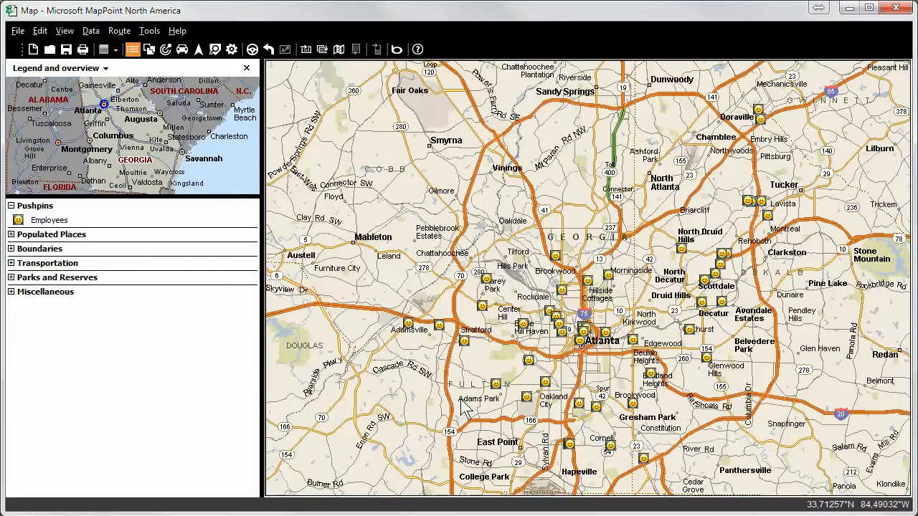
# Show all pushpin names for the Employees set on the map
pyautogui.click(48, 222)
pyautogui.rightClick(44, 222)
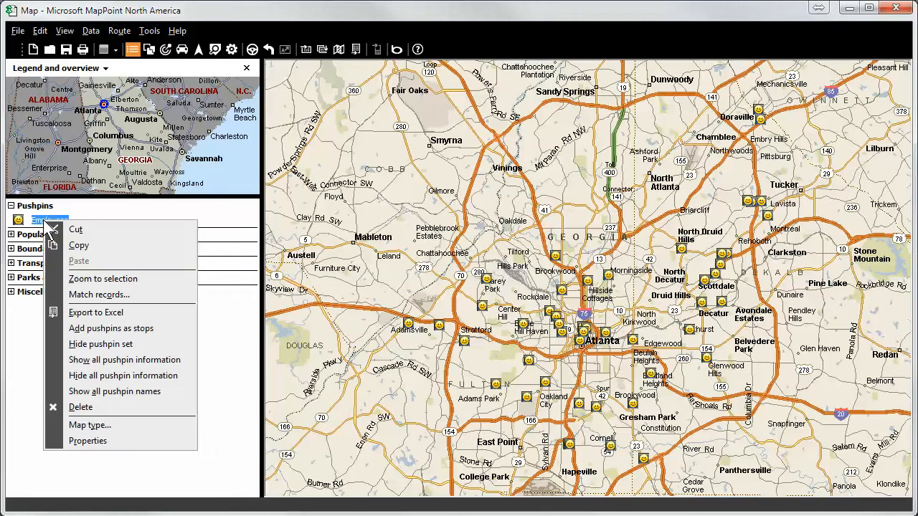
pyautogui.click(105, 394)
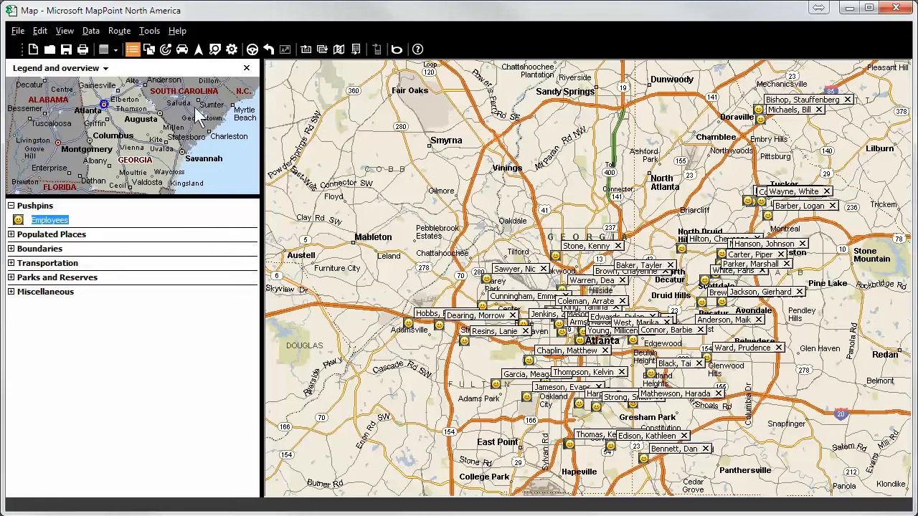
# Import the Offices sheet from the Addresses-Offices-Employees workbook, keeping the suggested column data types
pyautogui.click(323, 50)
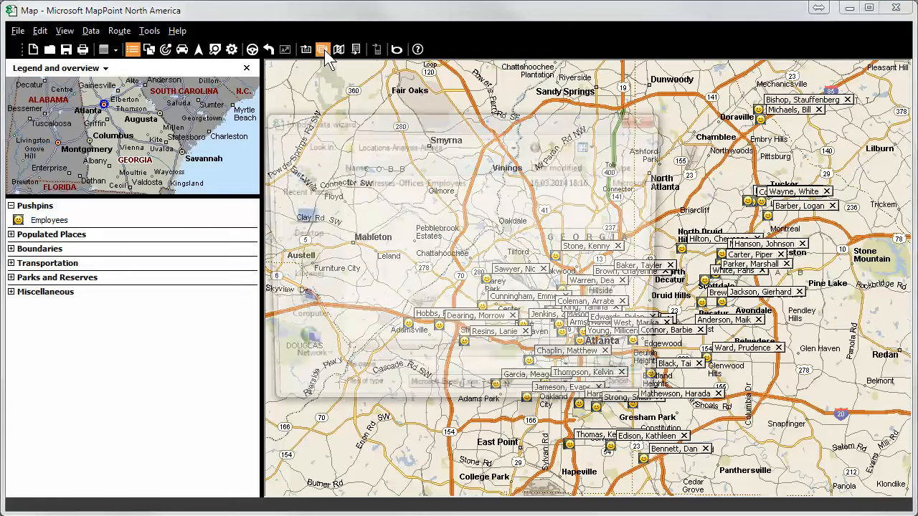
pyautogui.click(380, 182)
pyautogui.click(629, 375)
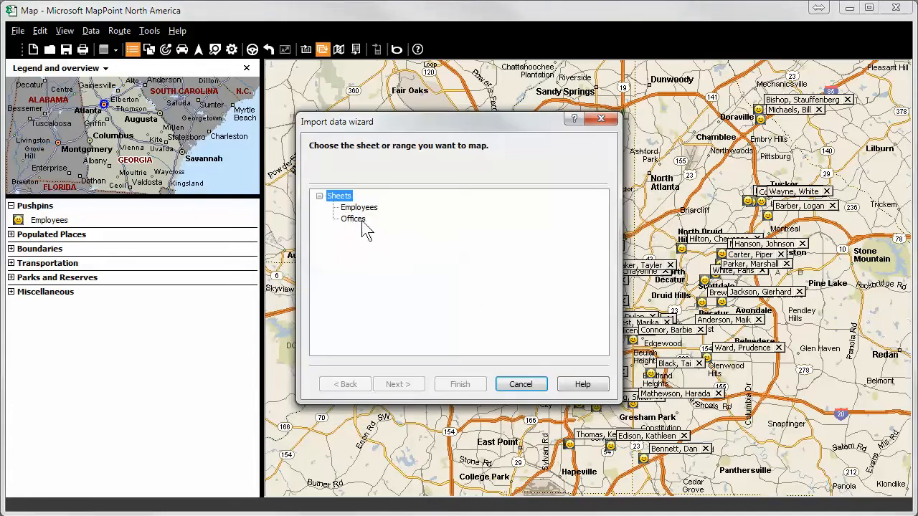
pyautogui.click(362, 221)
pyautogui.click(420, 388)
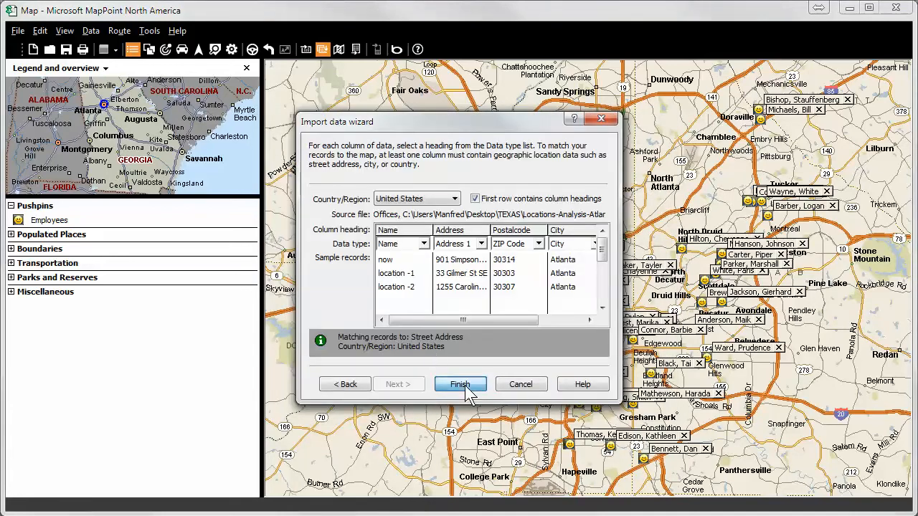
pyautogui.click(462, 385)
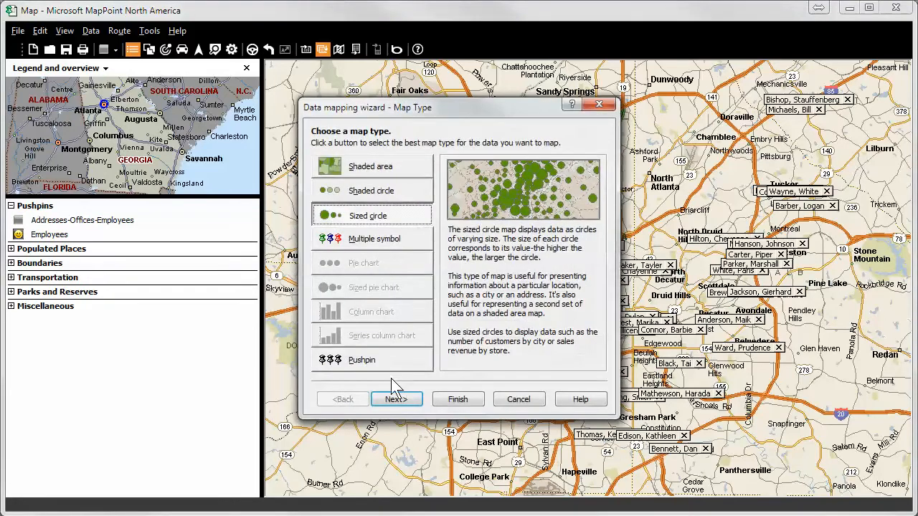
# Choose the Pushpin map type for the office records and give the set the red flag symbol
pyautogui.click(380, 363)
pyautogui.click(396, 402)
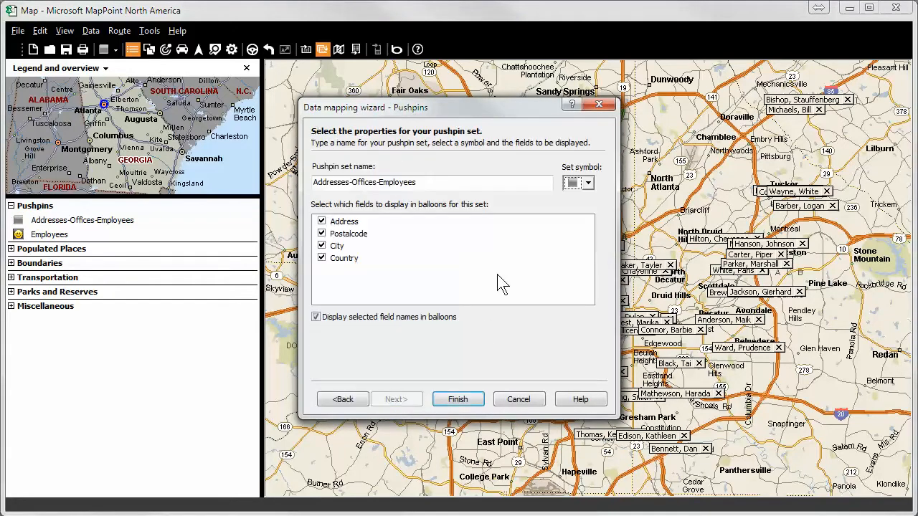
pyautogui.click(587, 183)
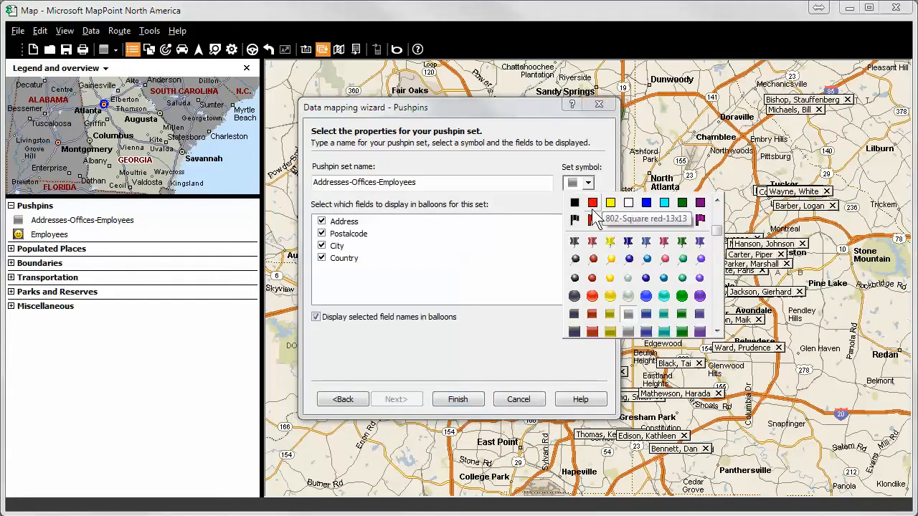
pyautogui.click(593, 218)
# Shorten the pushpin set name to Offices and finish mapping the set
pyautogui.click(428, 184)
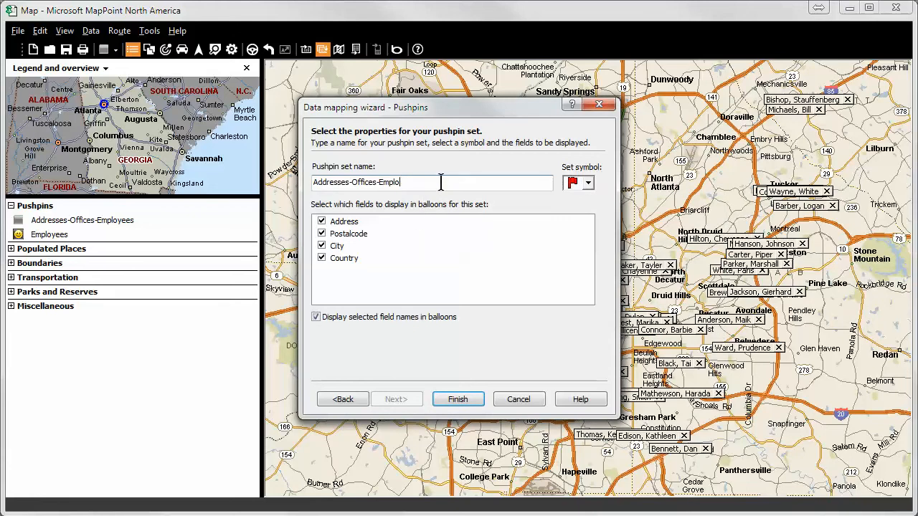
pyautogui.press('BackSpace')
pyautogui.press('BackSpace')
pyautogui.press('BackSpace')
pyautogui.click(352, 183)
pyautogui.press('BackSpace')
pyautogui.press('BackSpace')
pyautogui.press('BackSpace')
pyautogui.press('BackSpace')
pyautogui.press('BackSpace')
pyautogui.press('BackSpace')
pyautogui.press('BackSpace')
pyautogui.press('BackSpace')
pyautogui.press('BackSpace')
pyautogui.press('BackSpace')
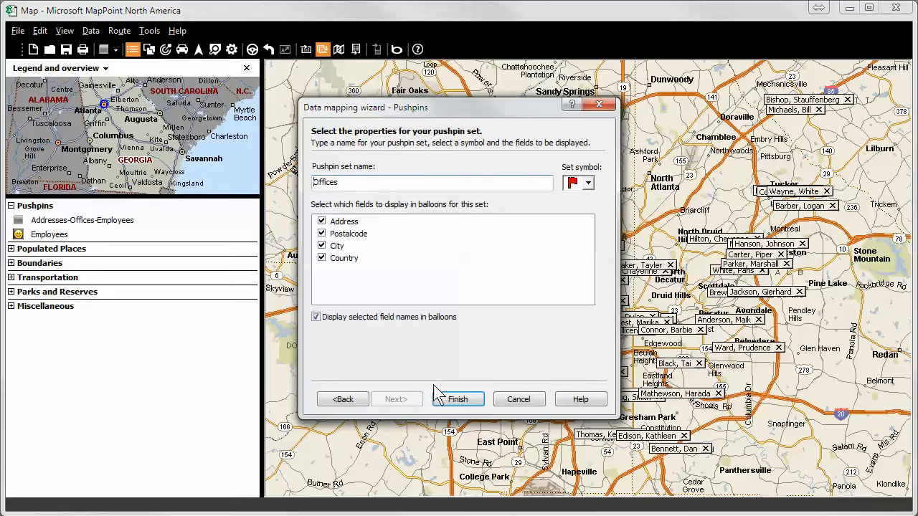
pyautogui.click(465, 401)
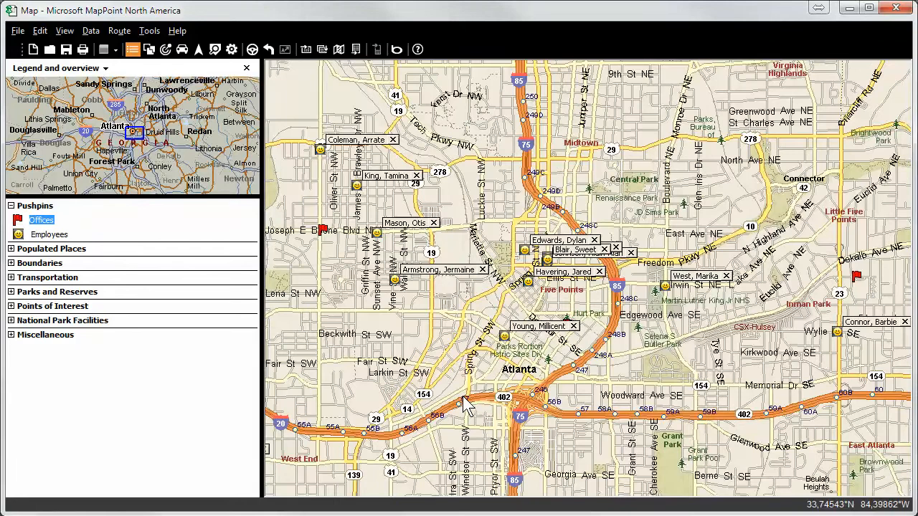
# Show all pushpin information for the Offices set and inspect the balloons of the current office, location -1 and location -2
pyautogui.rightClick(45, 222)
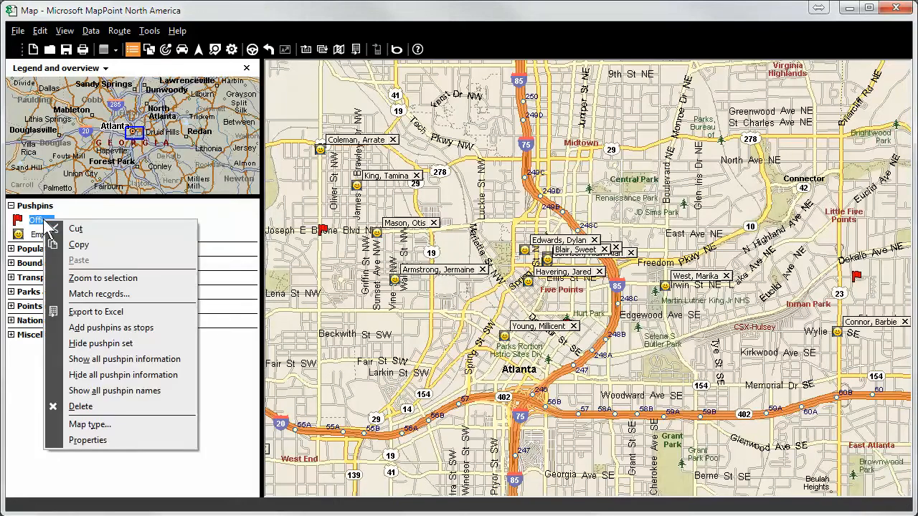
pyautogui.click(130, 362)
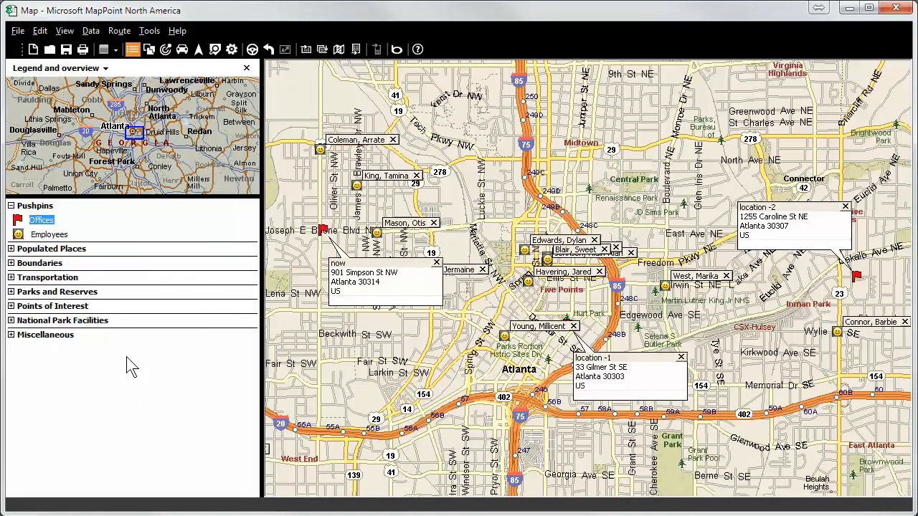
pyautogui.click(405, 283)
pyautogui.click(621, 367)
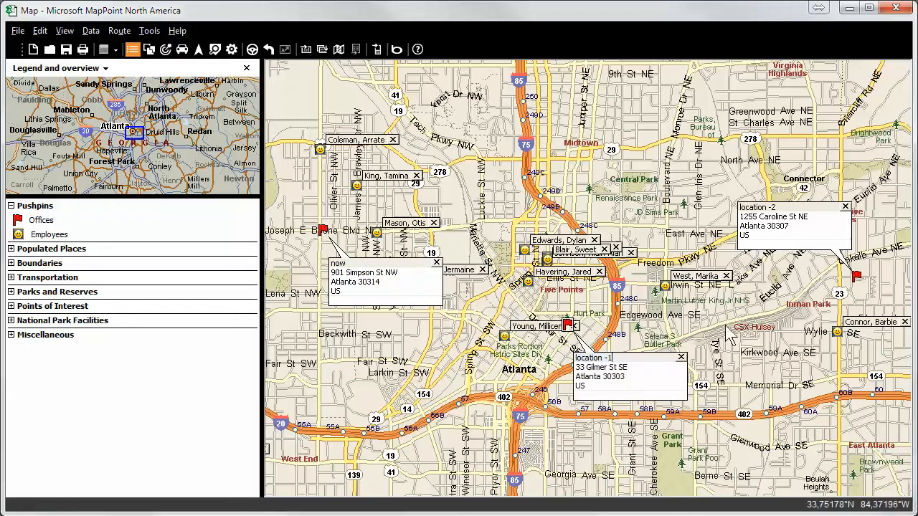
pyautogui.click(797, 216)
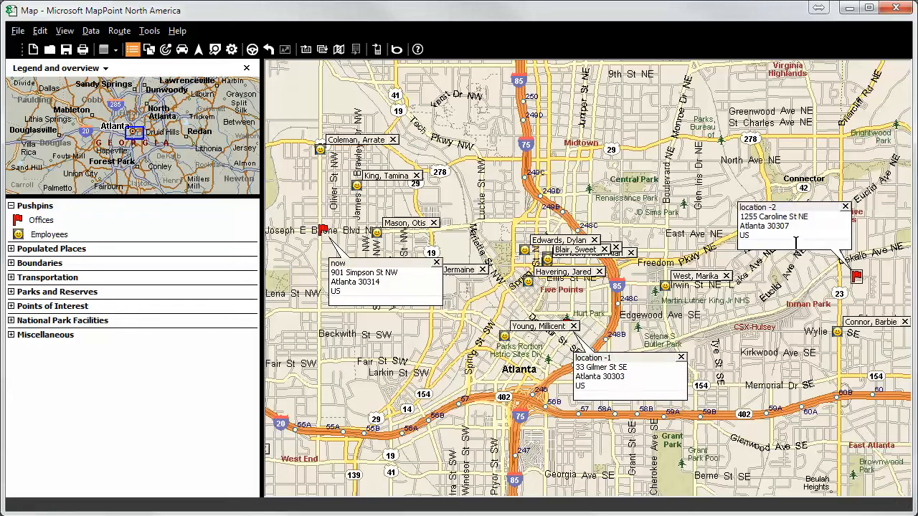
pyautogui.scroll(-2, 796, 244)
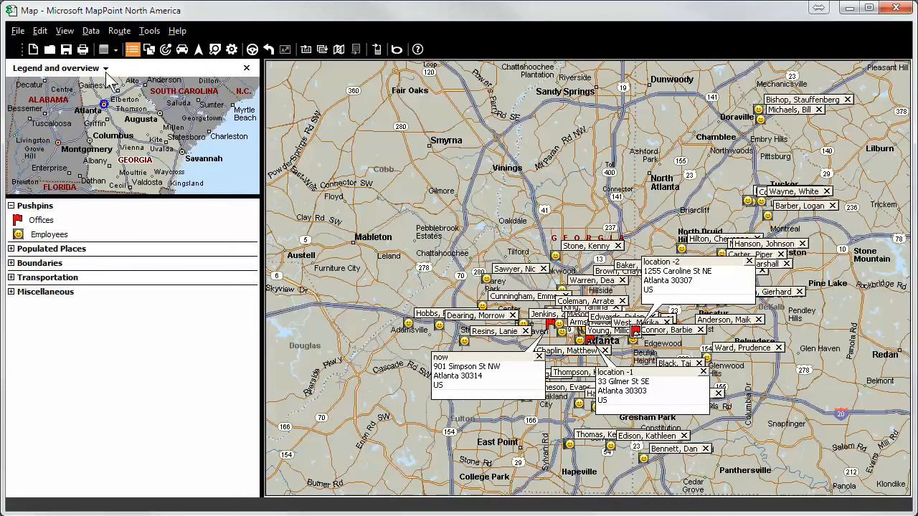
# Start IC-DatasetExport and choose both the Employees and Offices datasets for export
pyautogui.click(149, 31)
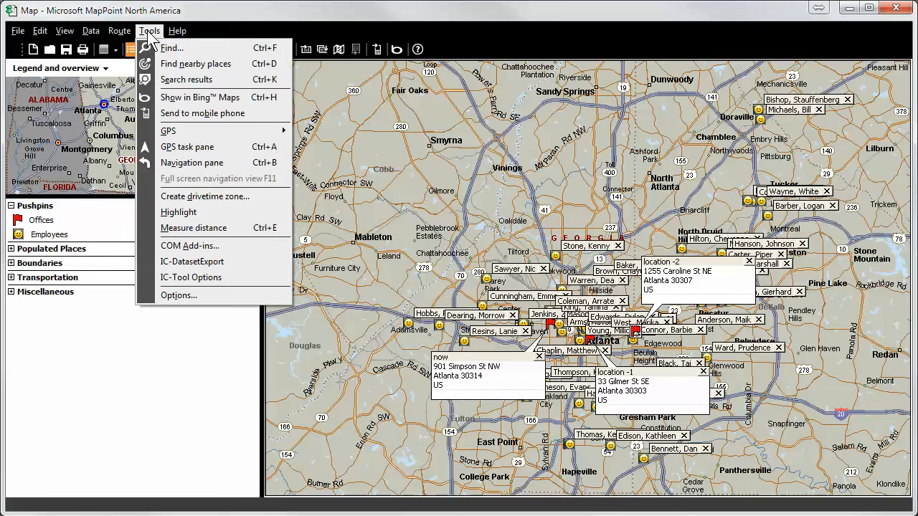
pyautogui.click(200, 262)
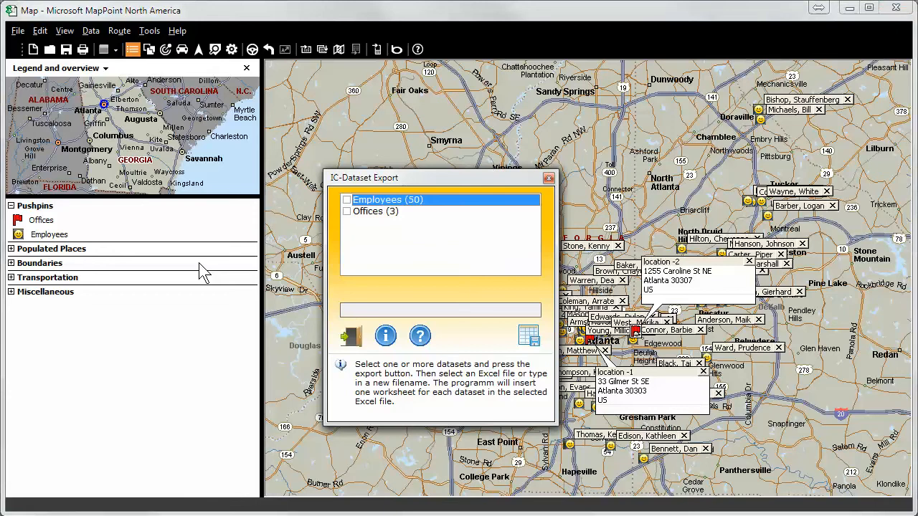
pyautogui.click(347, 200)
pyautogui.click(346, 211)
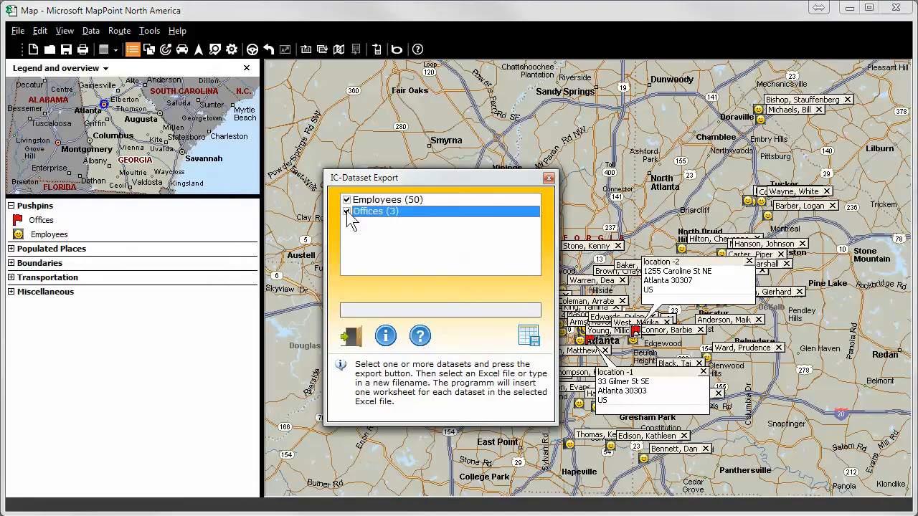
# Export the chosen datasets to an Excel file named Employees-offices-let-lon in the Locations-Analysis-Atlanta folder
pyautogui.click(529, 338)
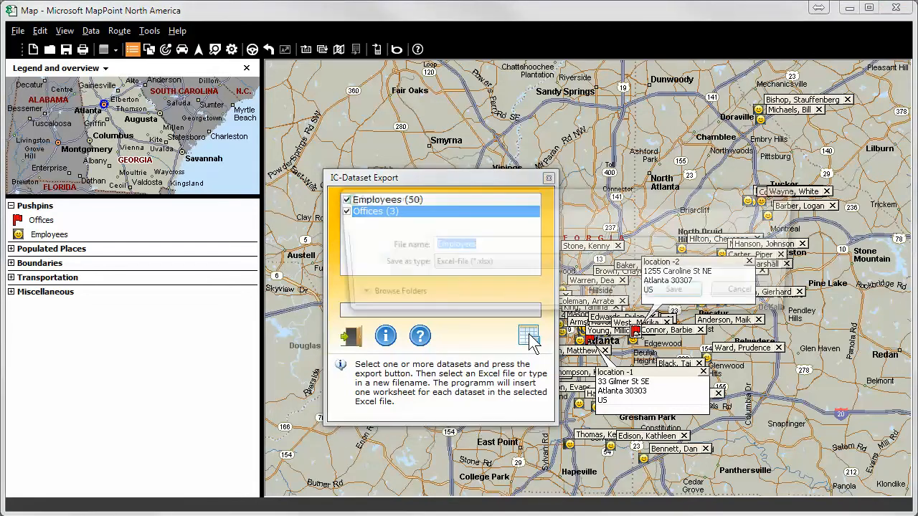
pyautogui.click(497, 245)
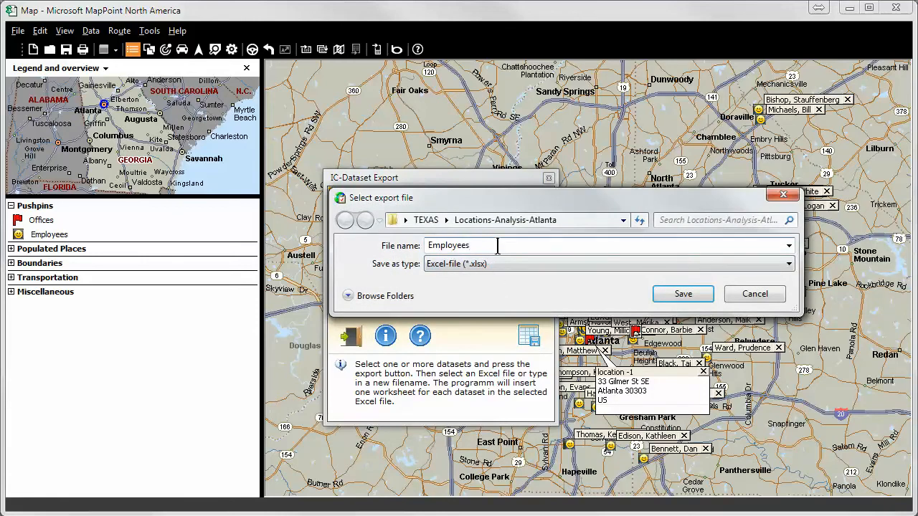
pyautogui.write('-offices-let-lon')
pyautogui.click(681, 294)
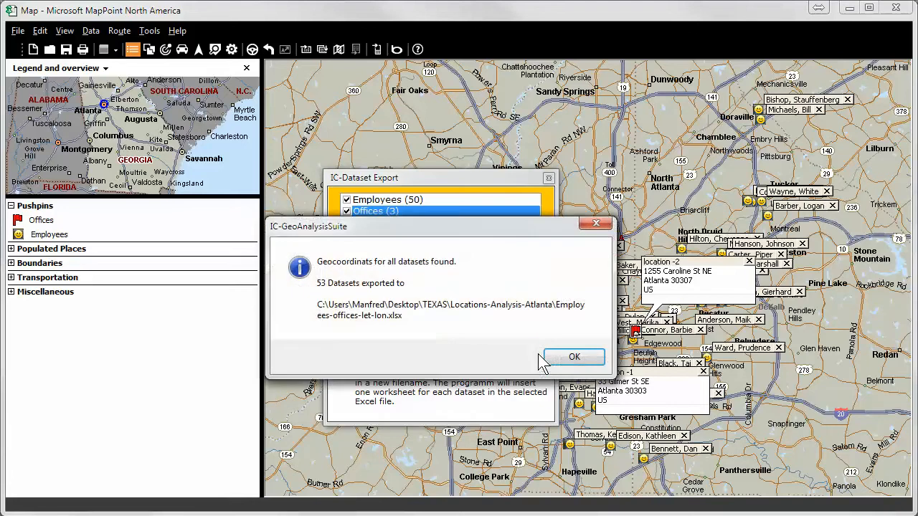
pyautogui.click(567, 363)
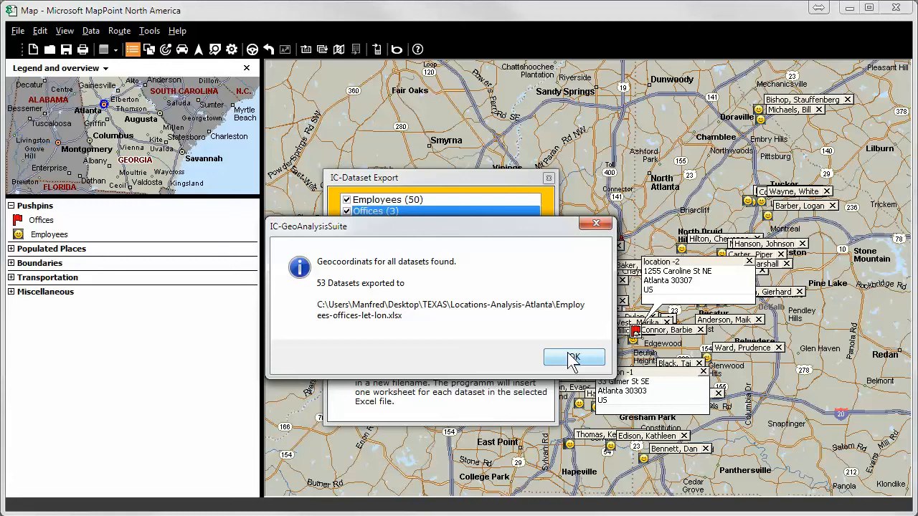
pyautogui.click(572, 360)
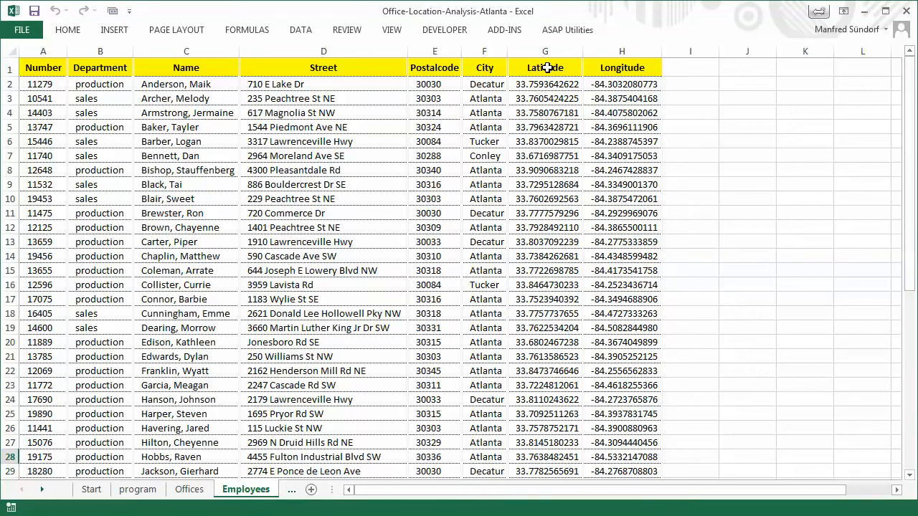
# Switch to the Office-Location-Analysis-Atlanta workbook in Excel and examine the Latitude and Longitude columns of the Employees and Offices sheets
pyautogui.click(549, 68)
pyautogui.click(620, 68)
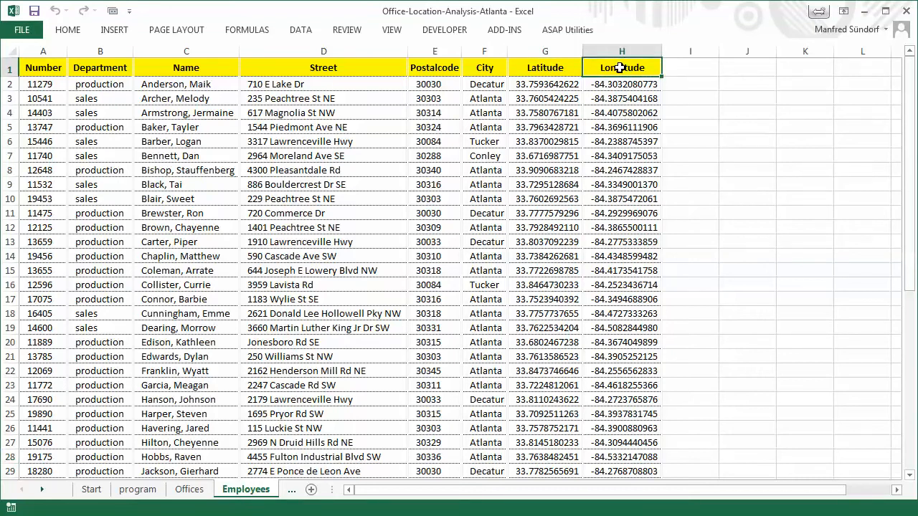
pyautogui.click(187, 492)
pyautogui.click(324, 70)
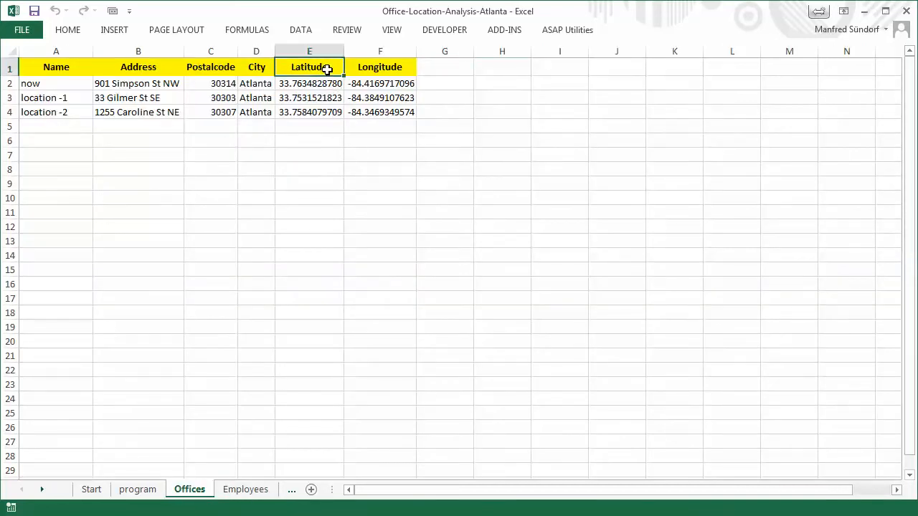
pyautogui.click(364, 71)
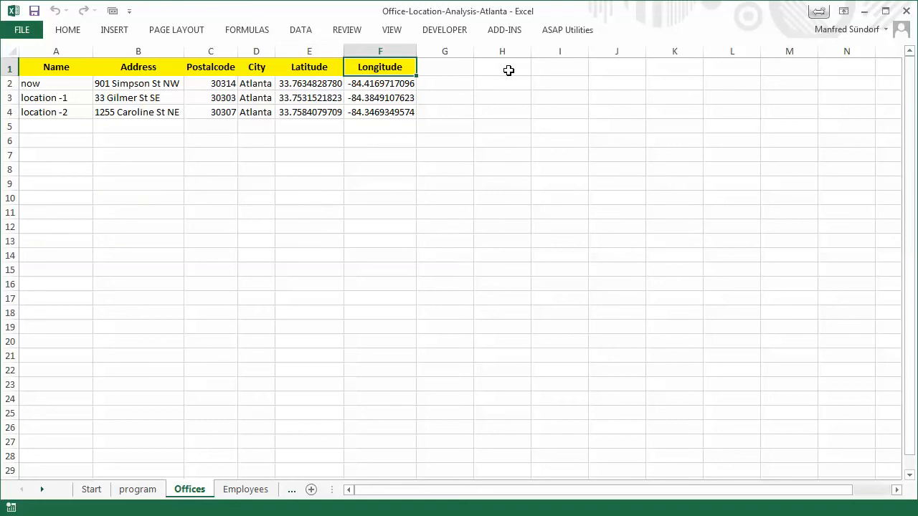
# Review the add-in's general and calculation settings, including units, map, segment and decimal places, and accept them
pyautogui.click(502, 29)
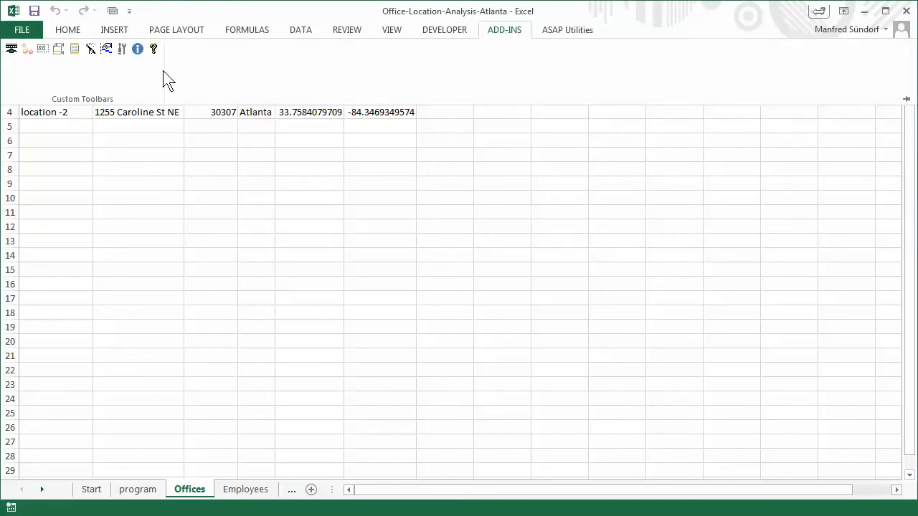
pyautogui.click(123, 51)
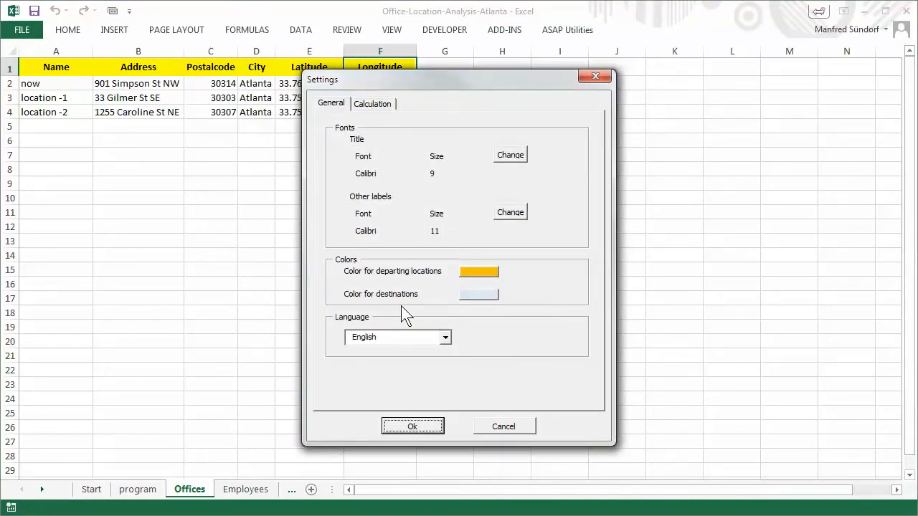
pyautogui.click(367, 101)
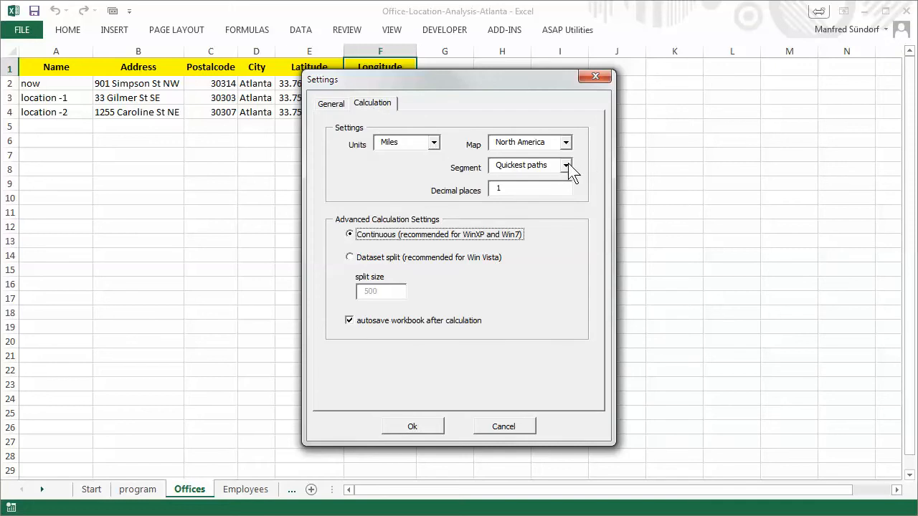
pyautogui.click(429, 427)
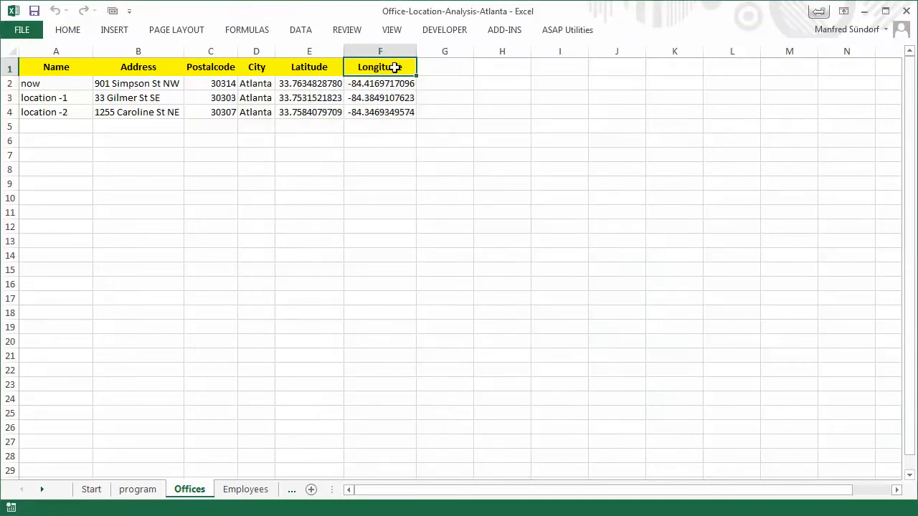
# Check the speeds, preferred roads and driving day of the MapPoint Standard NA driving profile and apply it
pyautogui.click(521, 31)
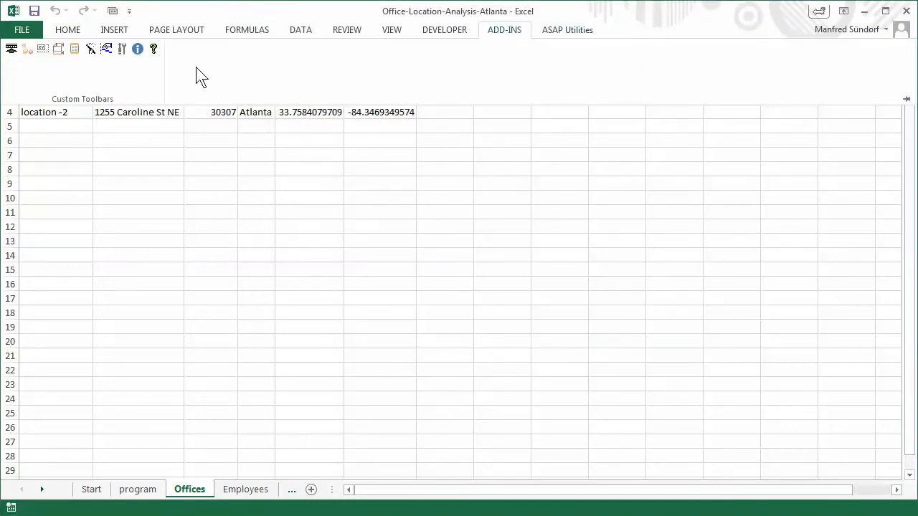
pyautogui.click(107, 49)
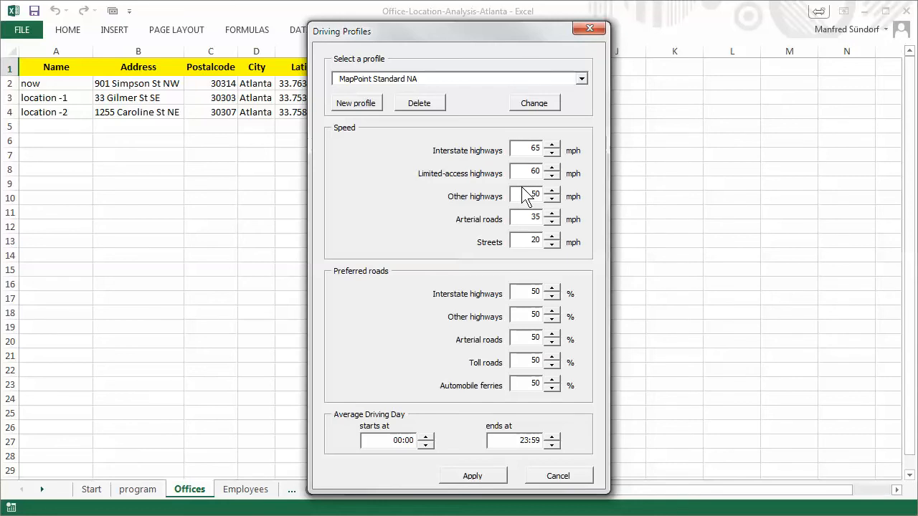
pyautogui.click(473, 476)
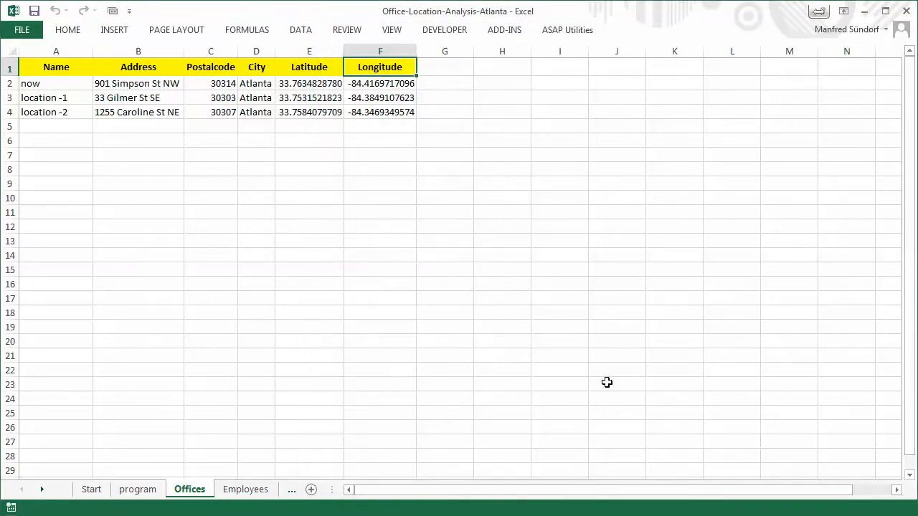
# Keep the ribbon expanded and save the Offices column assignment with Name and Address as fields and Latitude and Longitude as coordinates
pyautogui.click(498, 30)
pyautogui.click(906, 99)
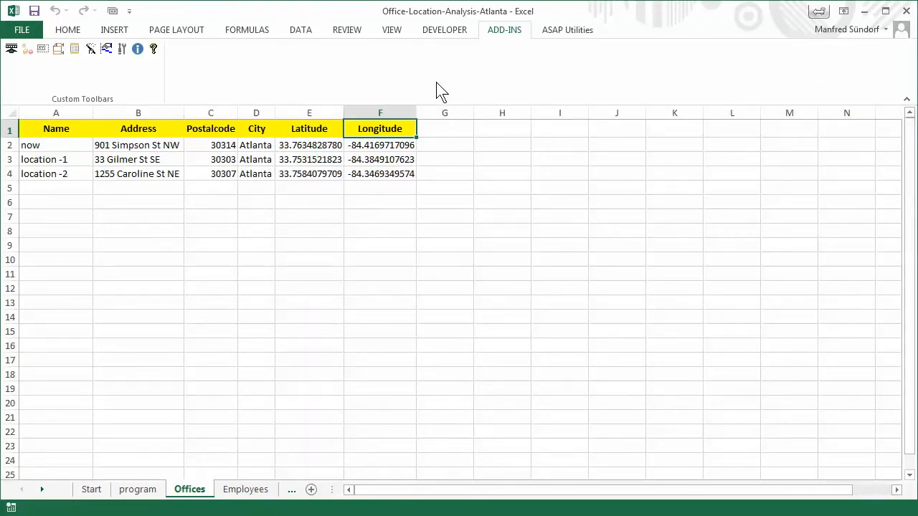
pyautogui.click(15, 51)
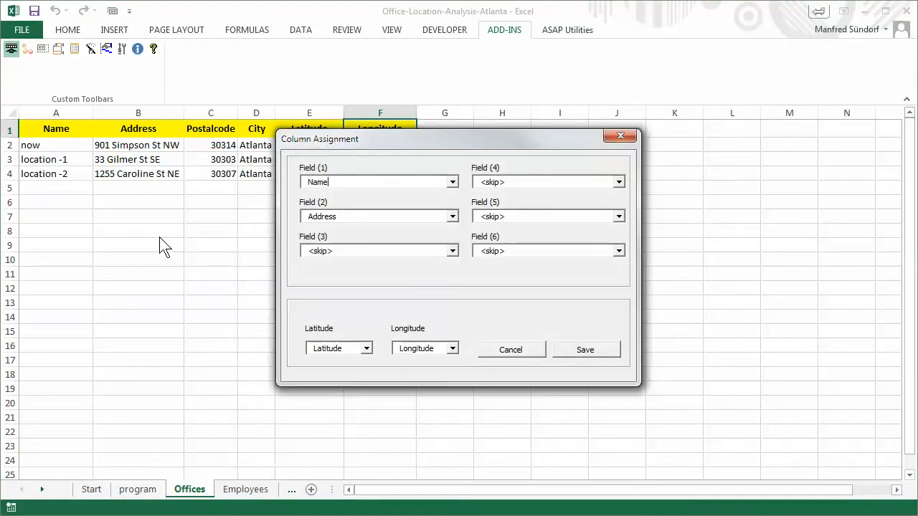
pyautogui.click(367, 349)
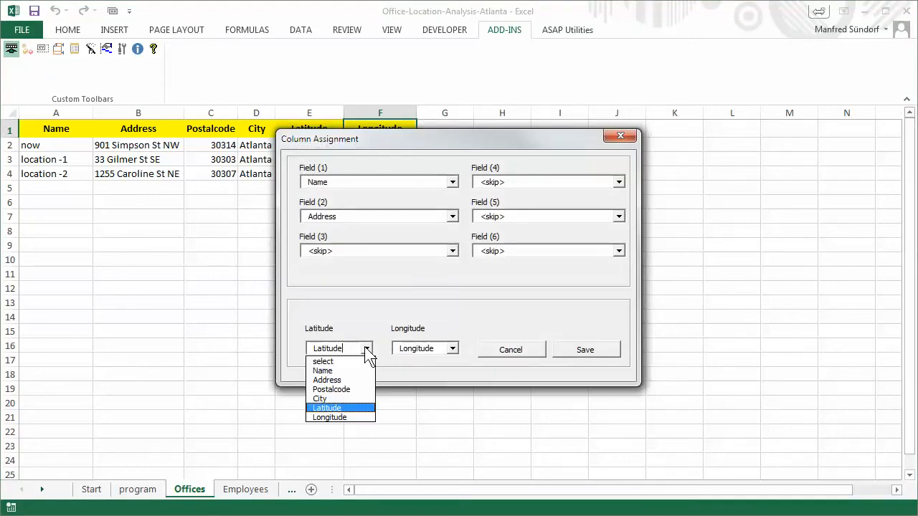
pyautogui.click(351, 409)
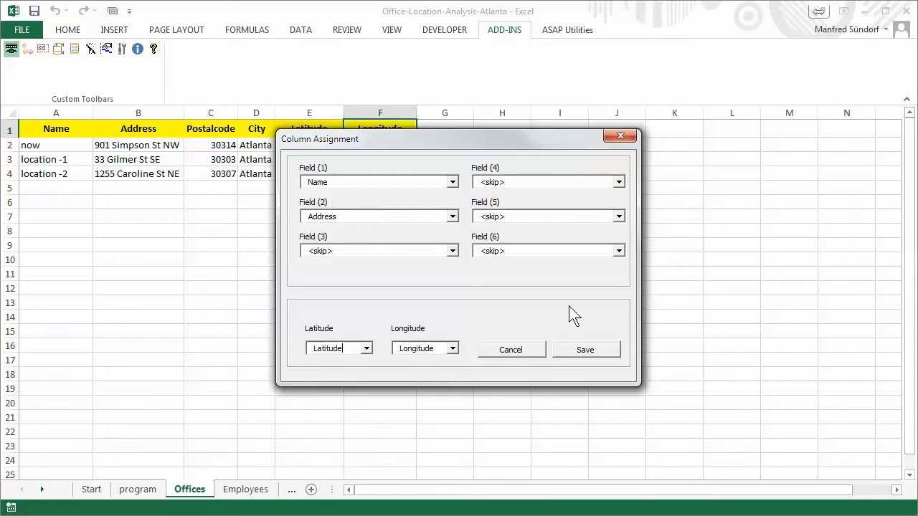
pyautogui.click(578, 349)
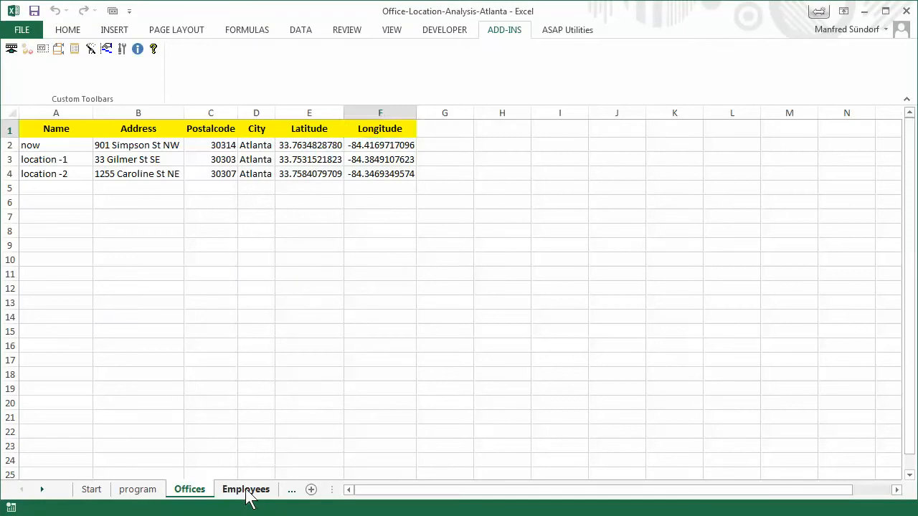
# Save the Employees column assignment with Name, Number, Department, Street, Postalcode and City as fields plus the Latitude and Longitude columns
pyautogui.click(246, 489)
pyautogui.click(11, 48)
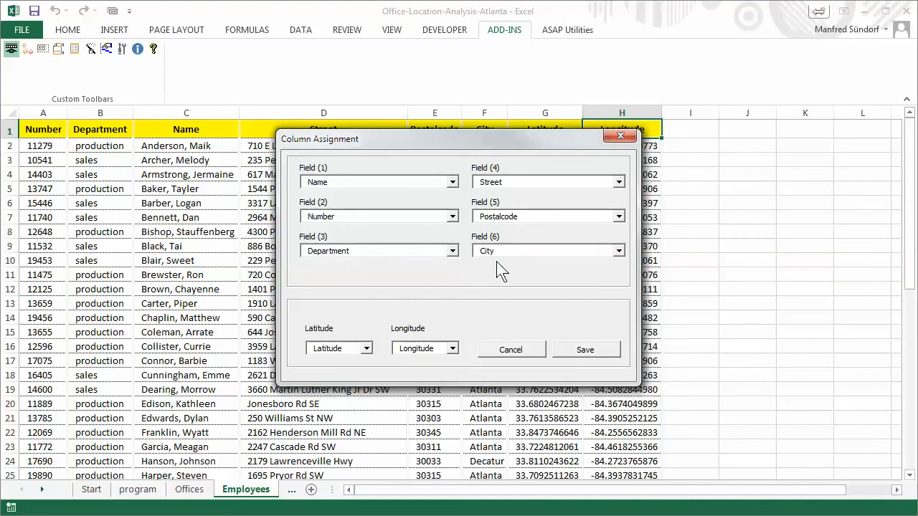
pyautogui.click(583, 348)
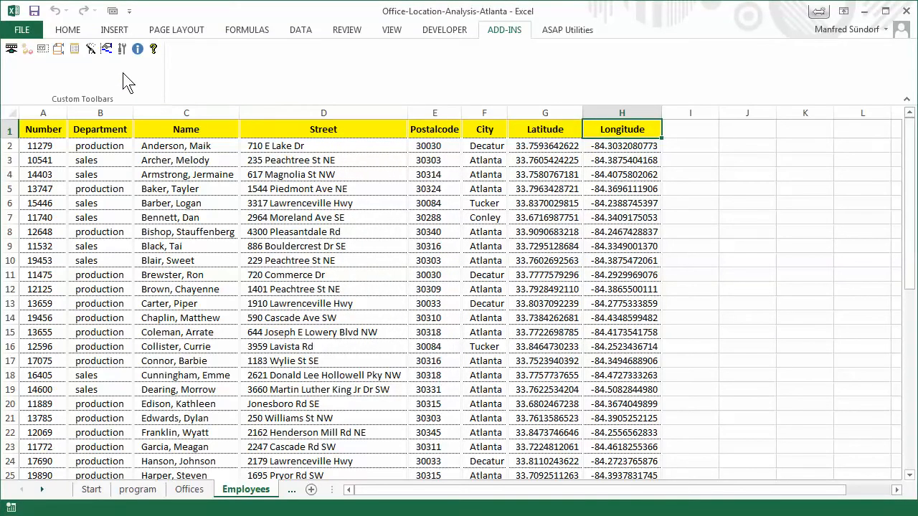
# Calculate a distance table from Offices to Employees with driving times and the MapPoint Standard NA profile, tidying the title to "Offices -Employees"
pyautogui.click(42, 49)
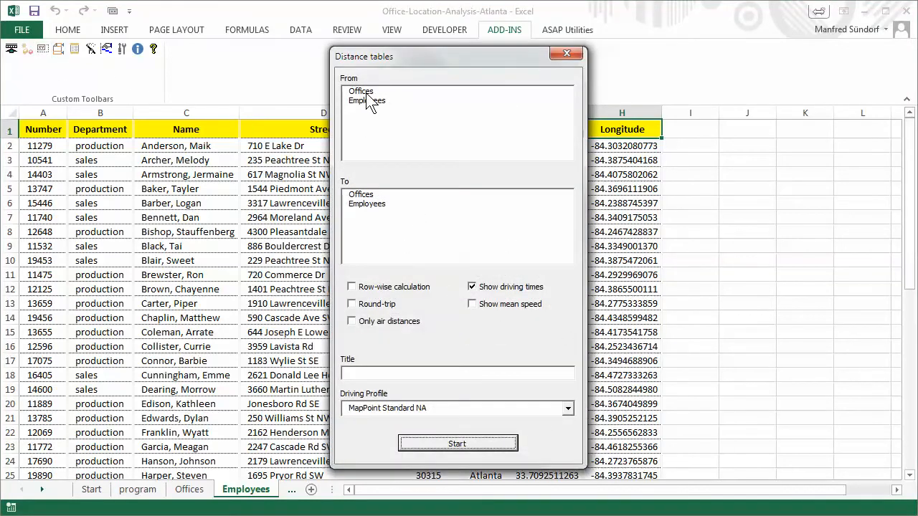
pyautogui.click(367, 93)
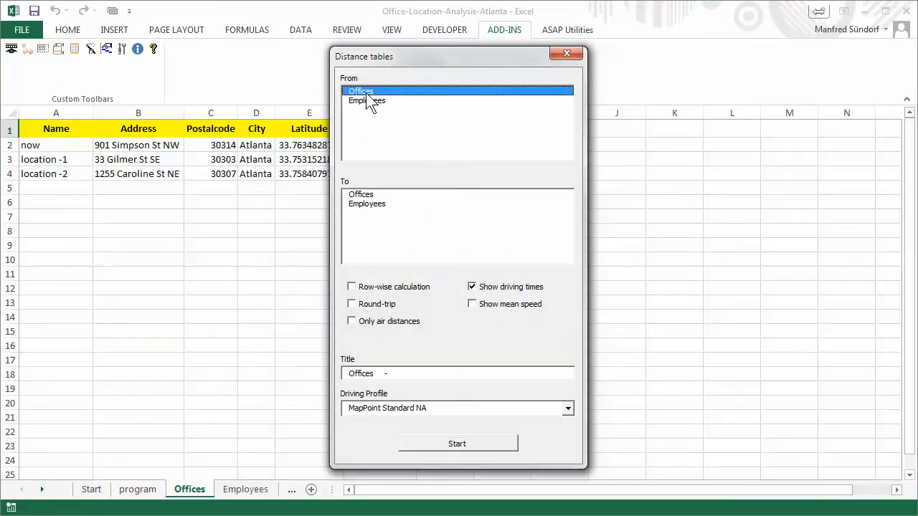
pyautogui.click(380, 203)
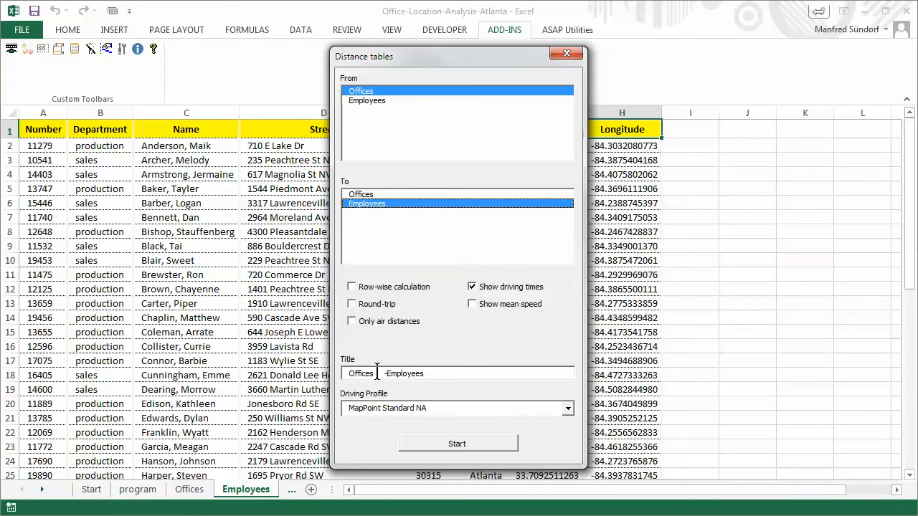
pyautogui.press('Delete')
pyautogui.press('Delete')
pyautogui.press('Delete')
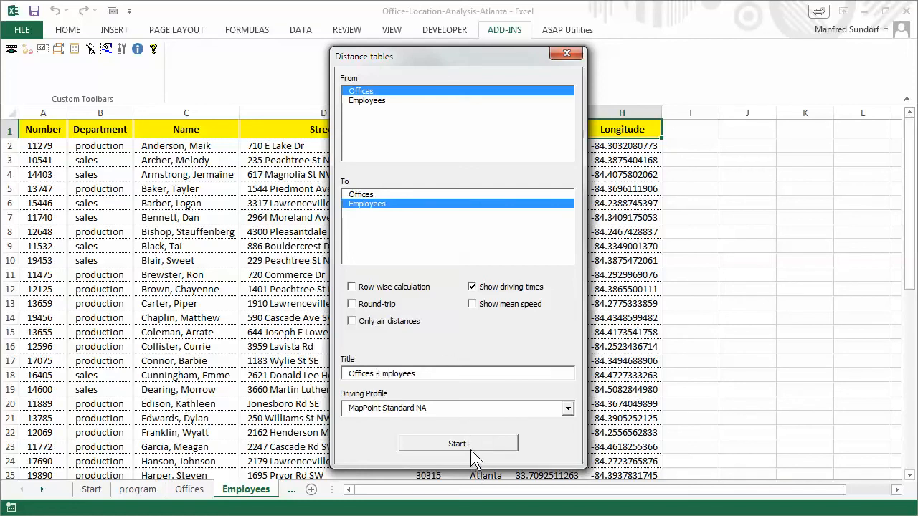
pyautogui.click(470, 446)
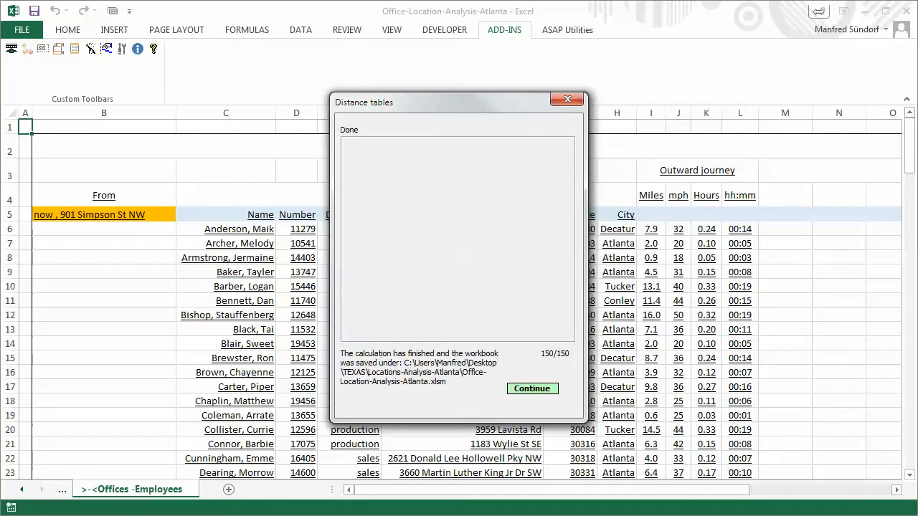
pyautogui.click(534, 391)
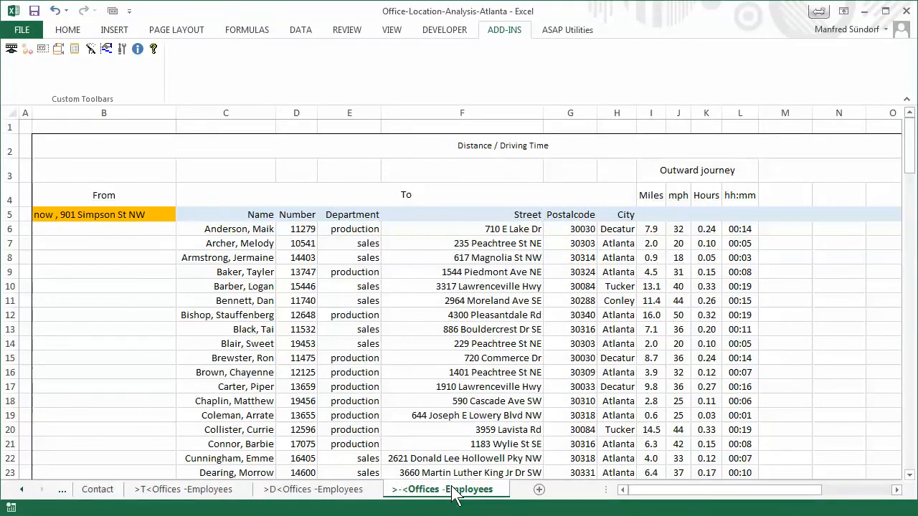
# Review the distance matrix, driving-time matrix and combined Offices -Employees result sheets, including the From and To headings of the combined list
pyautogui.click(345, 495)
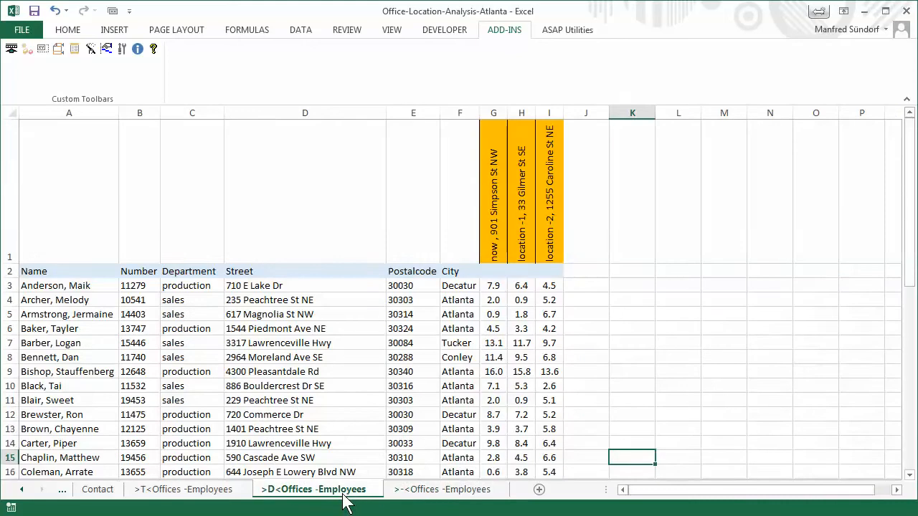
pyautogui.click(202, 495)
pyautogui.click(422, 492)
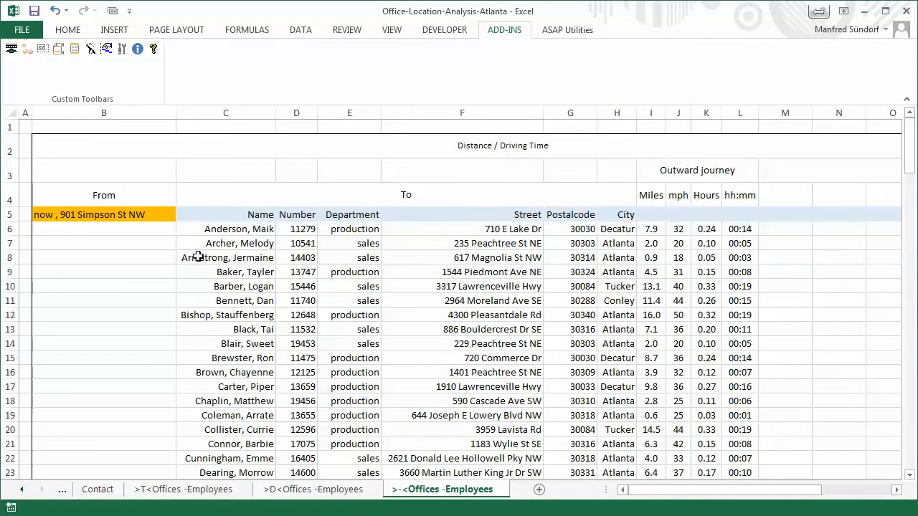
pyautogui.click(135, 193)
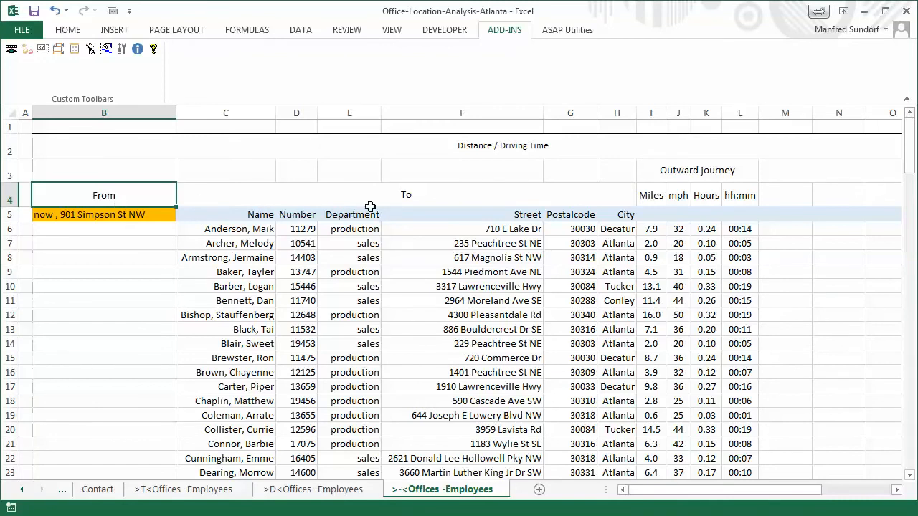
pyautogui.click(369, 198)
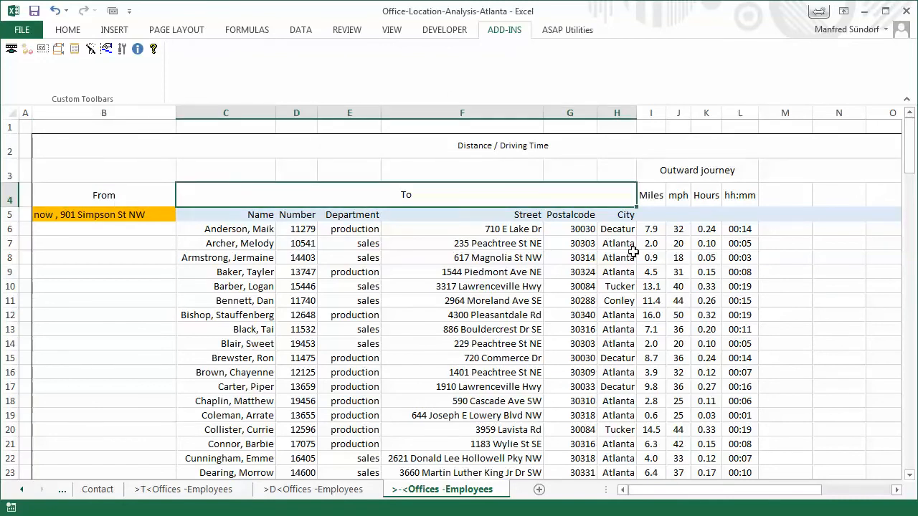
# Review the Miles, mph, Hours and hh:mm columns of the outward journey plus the date, driving profile and processing time
pyautogui.click(654, 197)
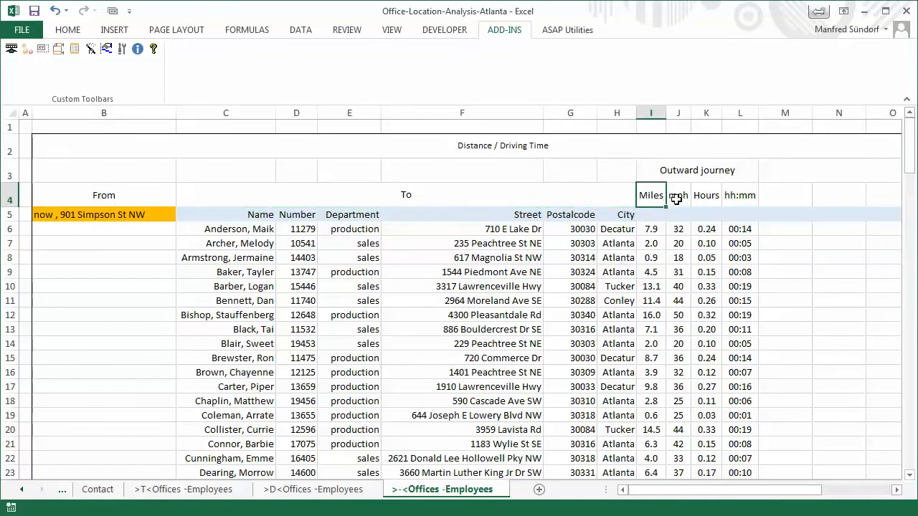
pyautogui.click(676, 198)
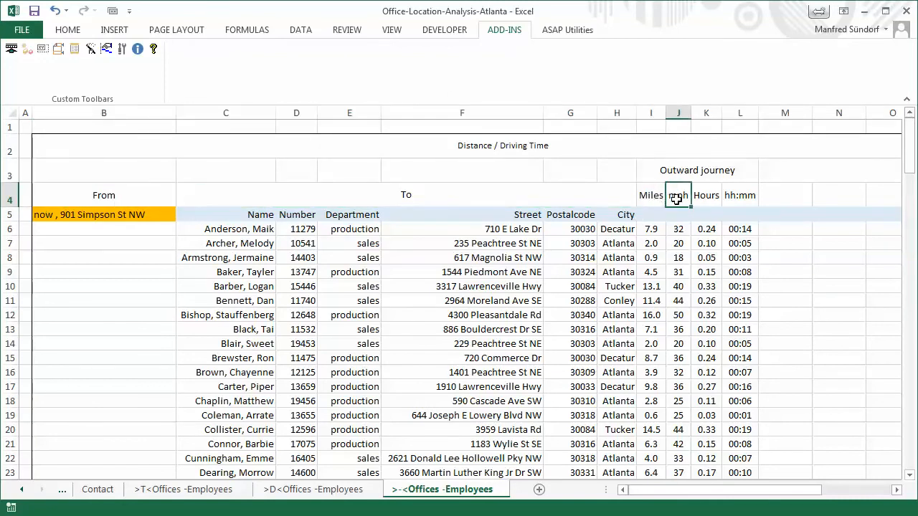
pyautogui.click(715, 199)
pyautogui.click(733, 198)
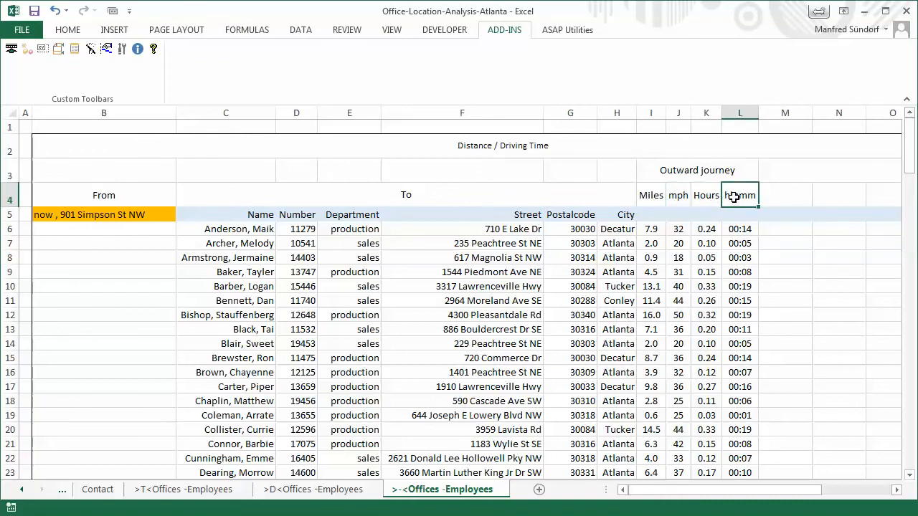
pyautogui.moveTo(749, 490); pyautogui.dragTo(796, 487)
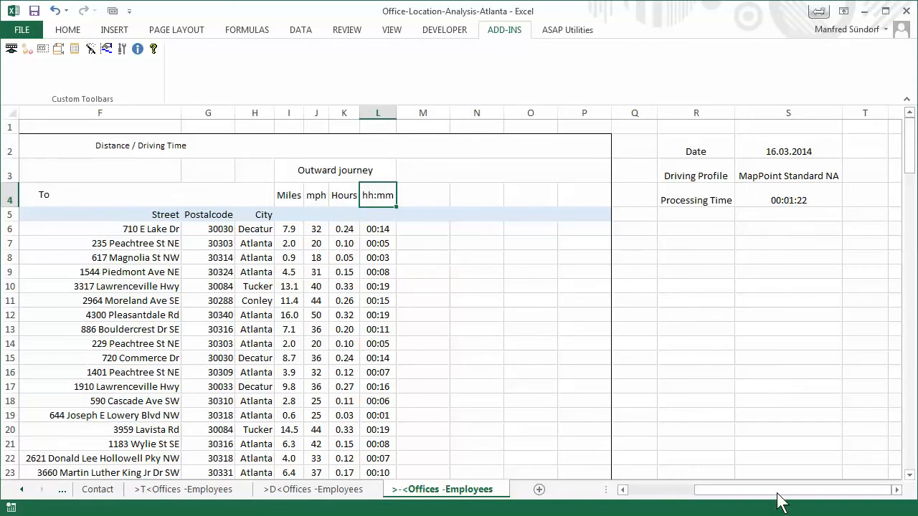
pyautogui.moveTo(779, 490); pyautogui.dragTo(717, 493)
# Examine the employee blocks for location -1 and location -2 further down the combined Offices -Employees list
pyautogui.moveTo(911, 154); pyautogui.dragTo(909, 268)
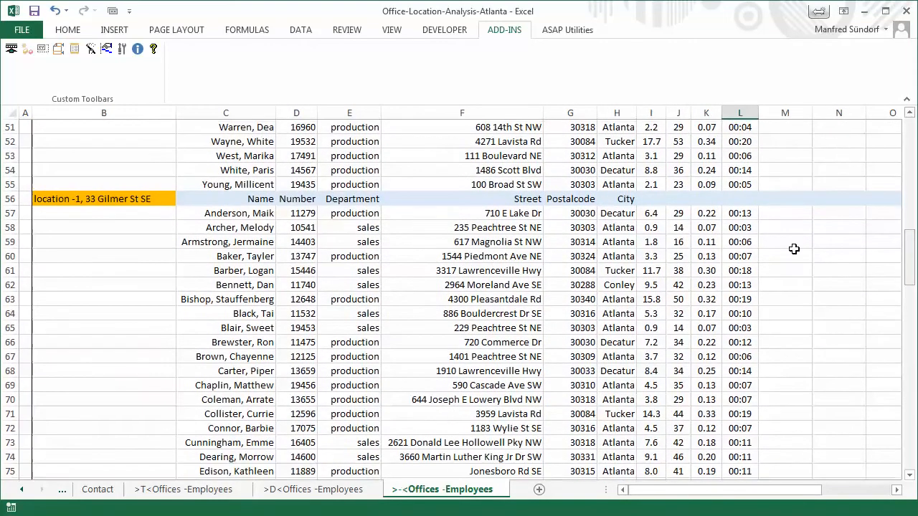
pyautogui.click(100, 201)
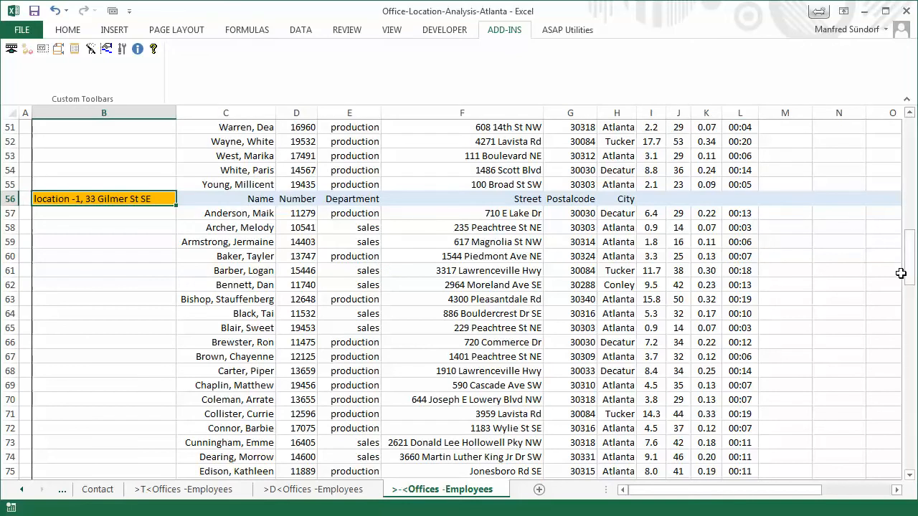
pyautogui.moveTo(910, 267); pyautogui.dragTo(909, 327)
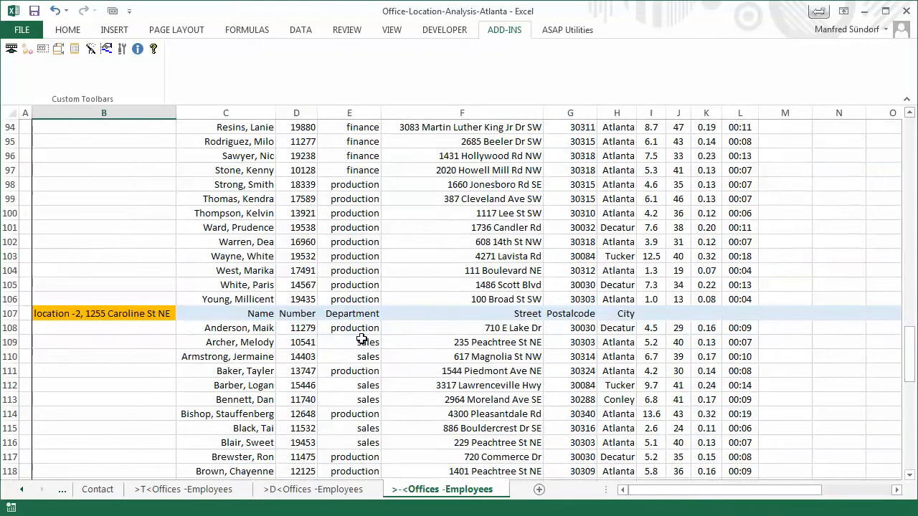
pyautogui.click(152, 316)
# Add filters to the header row A2:I2 of the >D<Offices -Employees distance matrix
pyautogui.click(324, 489)
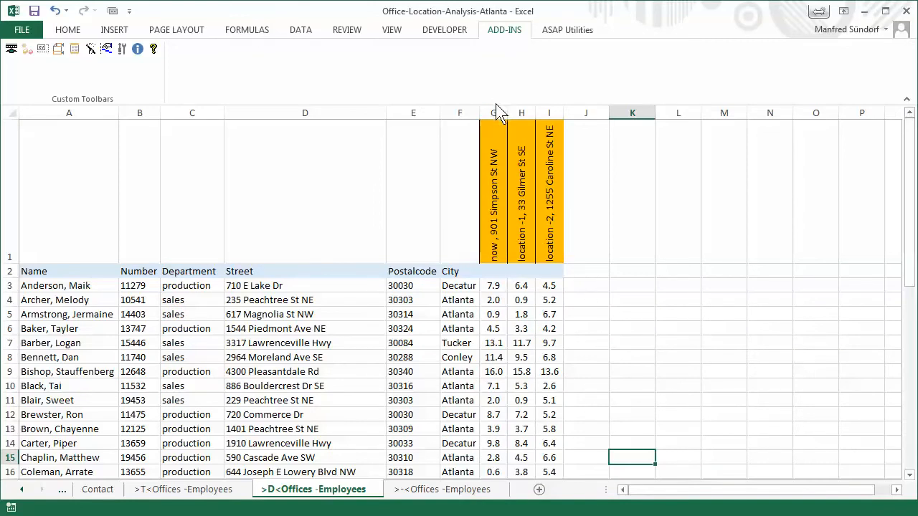
pyautogui.click(495, 112)
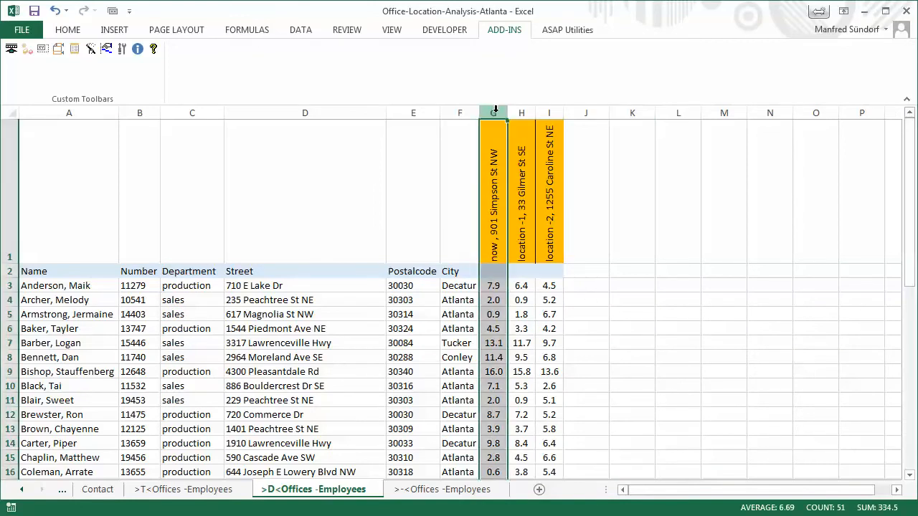
pyautogui.keyDown('shift'); pyautogui.click(550, 113); pyautogui.keyUp('shift')
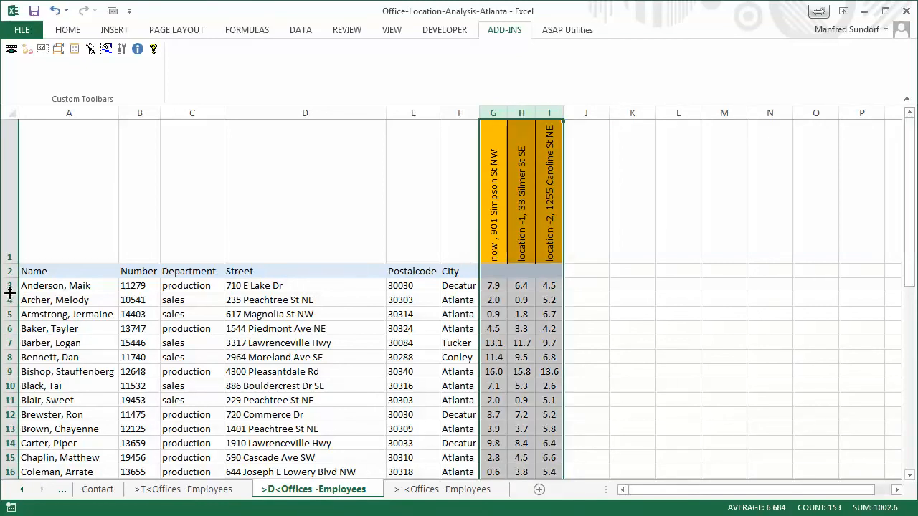
pyautogui.click(711, 324)
pyautogui.moveTo(72, 275); pyautogui.dragTo(541, 274)
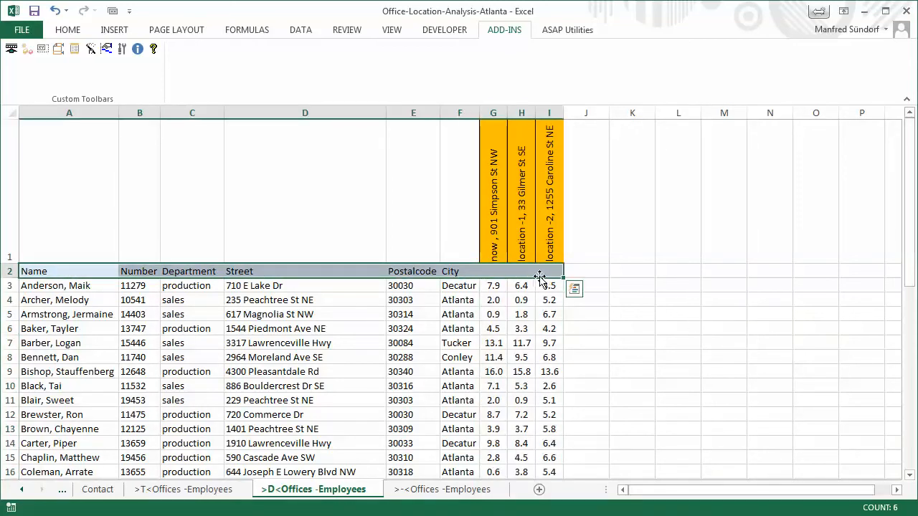
pyautogui.click(306, 30)
pyautogui.click(381, 61)
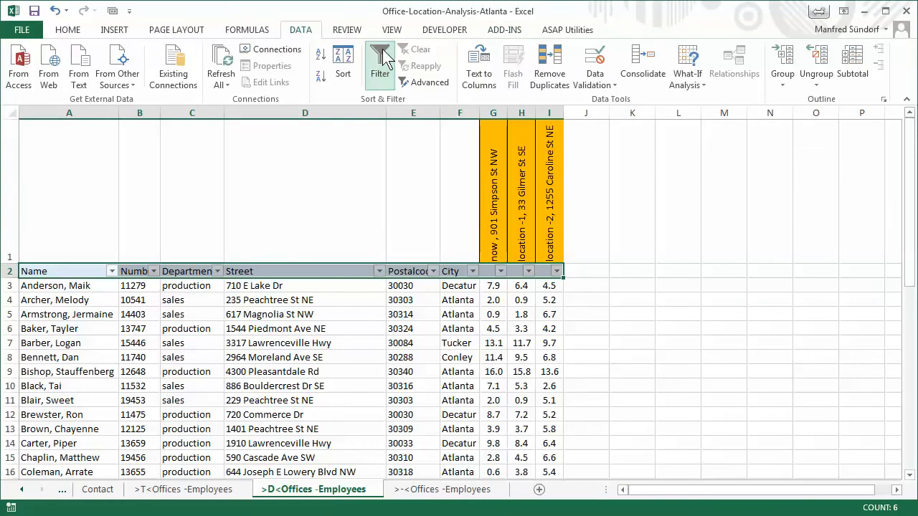
# Sort the distance matrix by Department from A to Z and by the current office's distance in column G from smallest to largest
pyautogui.click(217, 271)
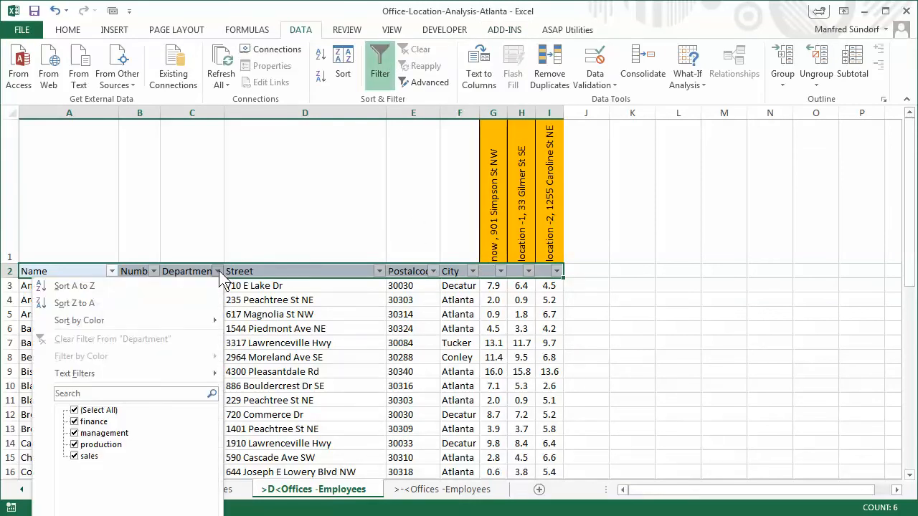
pyautogui.click(78, 286)
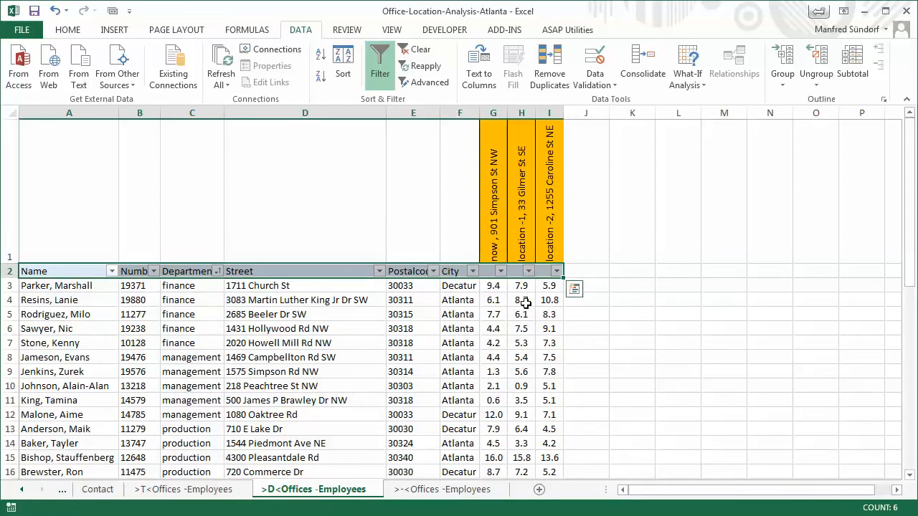
pyautogui.click(501, 271)
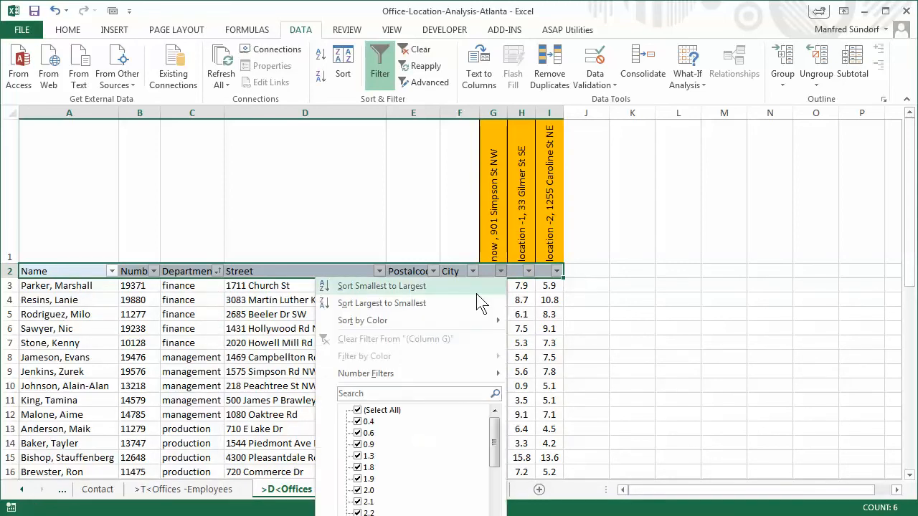
pyautogui.click(405, 287)
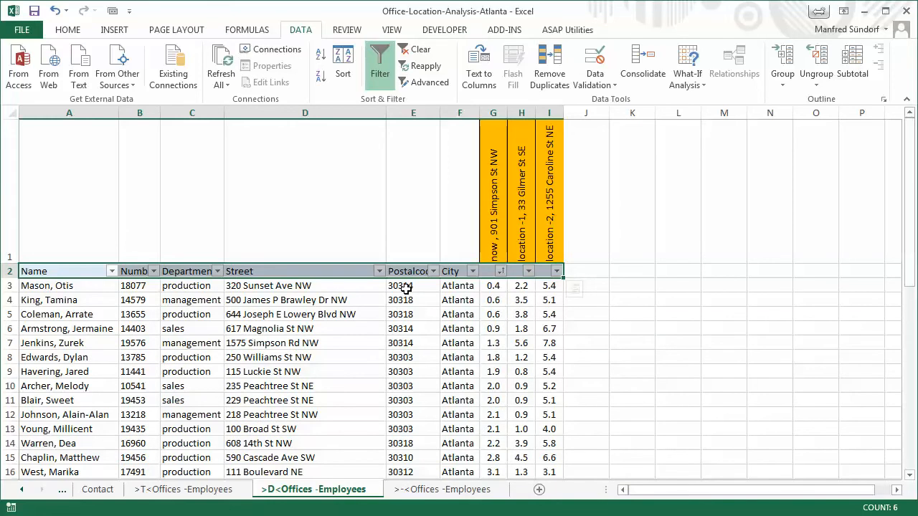
# Run the add-in's Analysis on distance columns G to I with Minimum, Assignment set to Yes, Name enabled and Ranking # 2
pyautogui.click(487, 113)
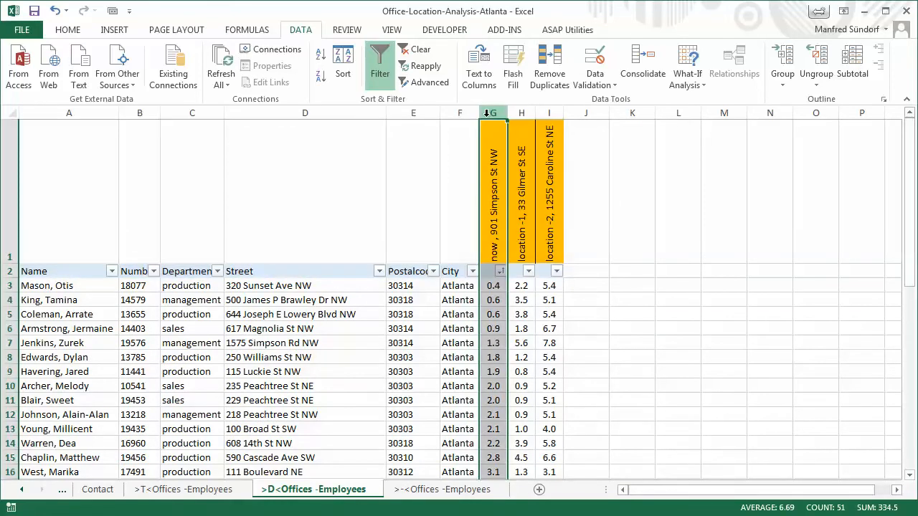
pyautogui.keyDown('shift'); pyautogui.click(552, 113); pyautogui.keyUp('shift')
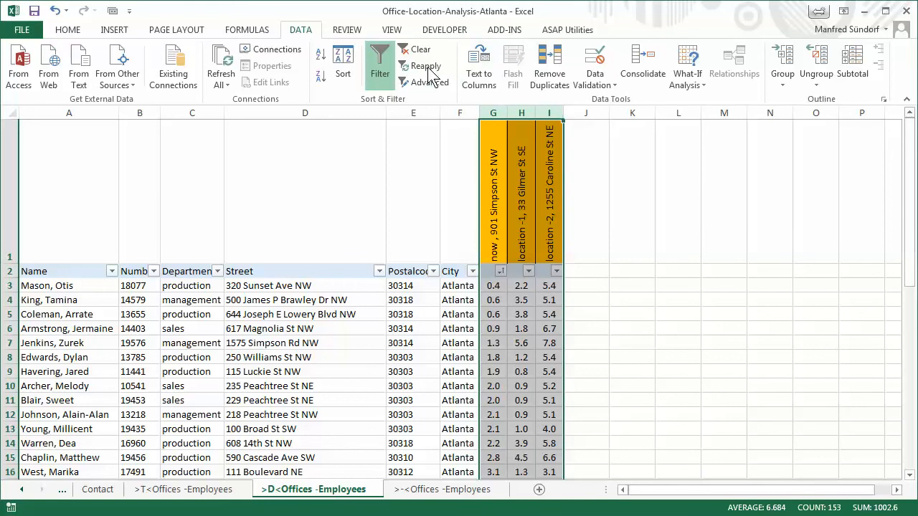
pyautogui.click(505, 32)
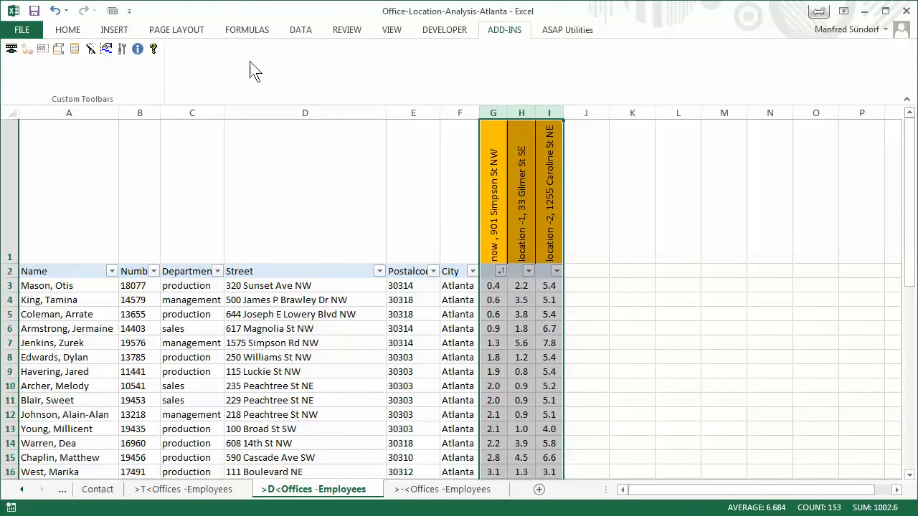
pyautogui.click(91, 49)
pyautogui.click(347, 234)
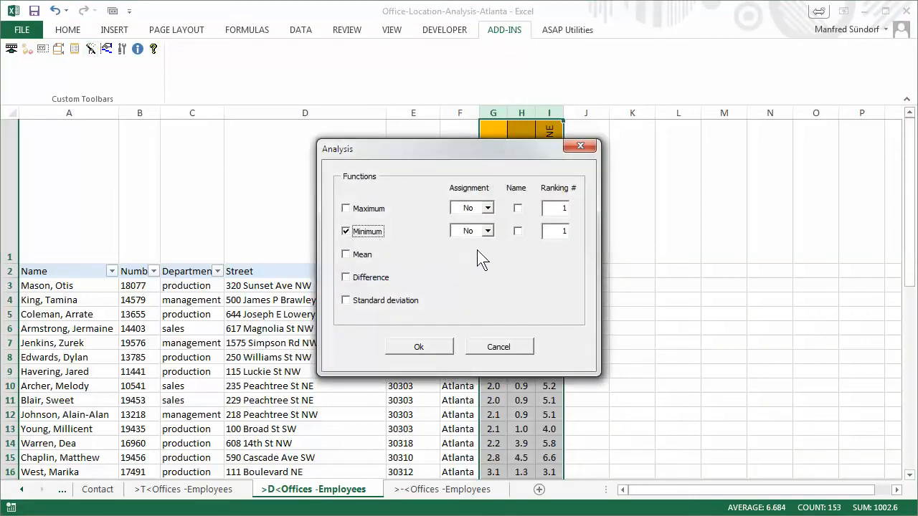
pyautogui.click(487, 231)
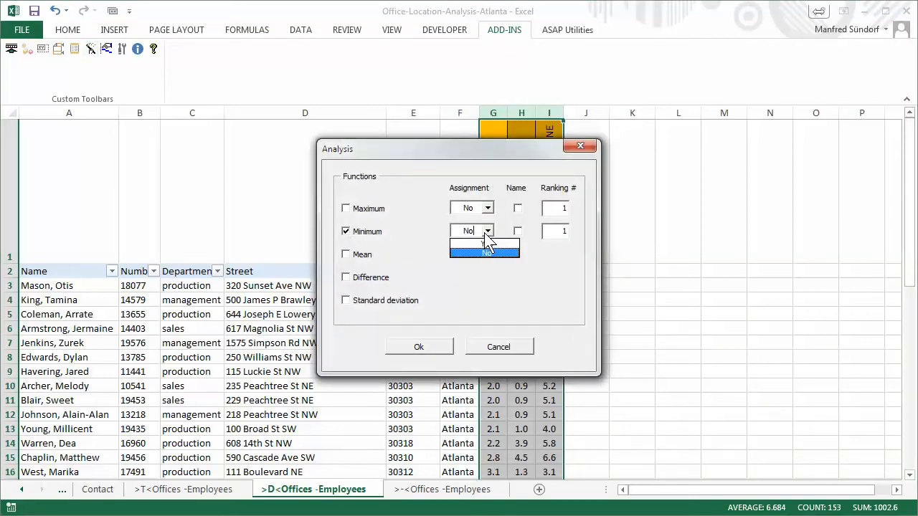
pyautogui.click(483, 242)
pyautogui.click(517, 231)
pyautogui.doubleClick(565, 230)
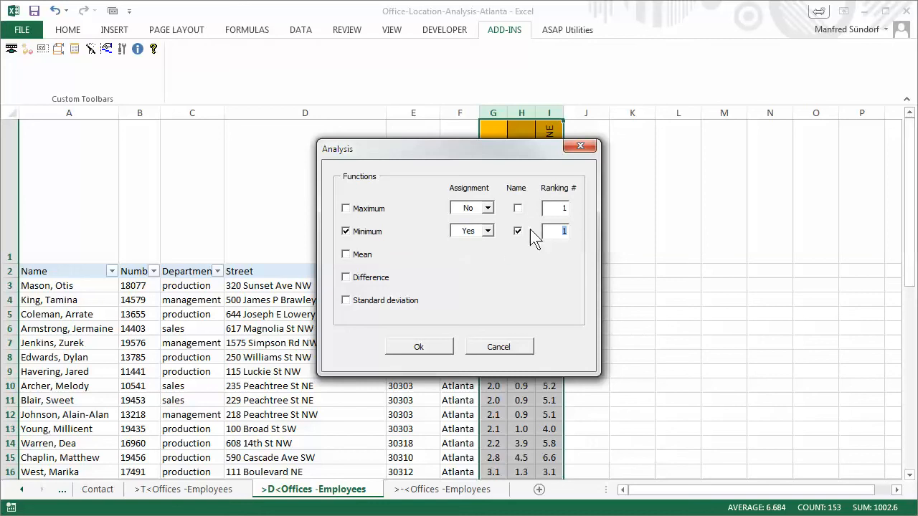
pyautogui.write('2')
pyautogui.click(425, 344)
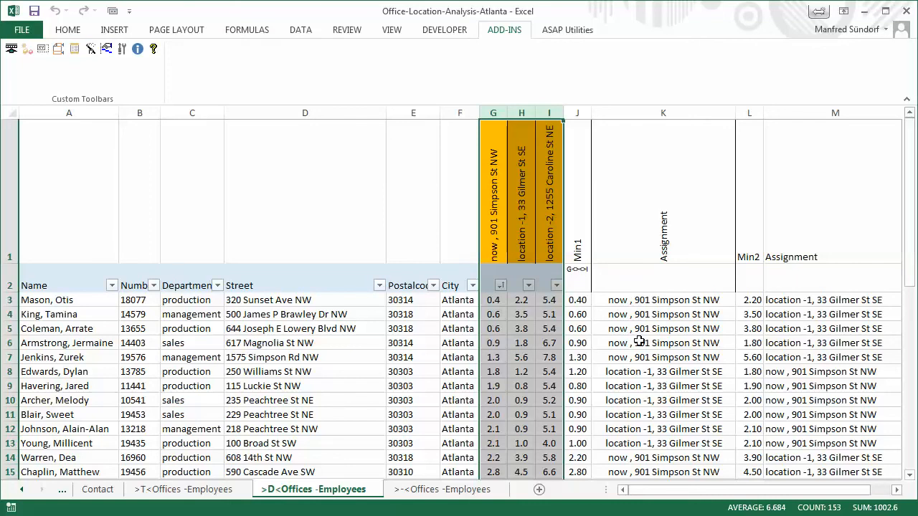
# Check the Min1 and Min2 office assignments in the distance matrix and look through the driving-time and combined result sheets
pyautogui.click(84, 385)
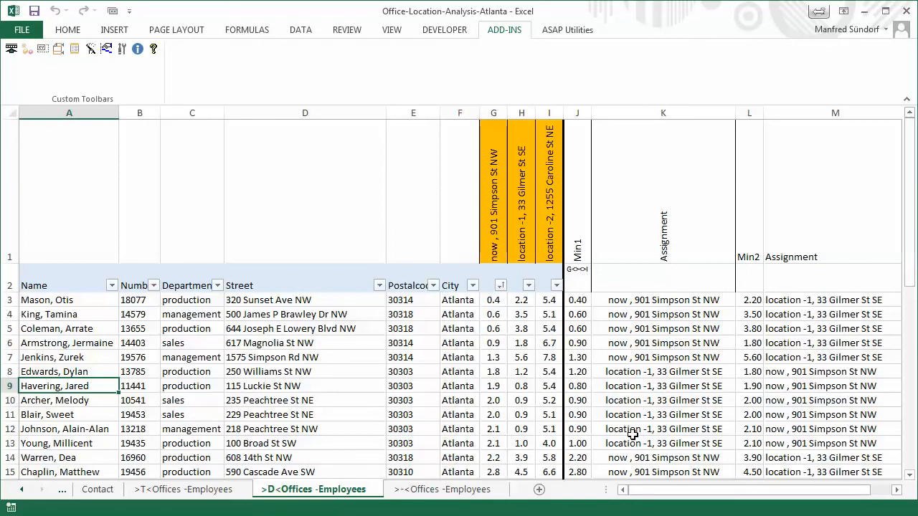
pyautogui.click(222, 493)
pyautogui.click(287, 492)
pyautogui.click(436, 490)
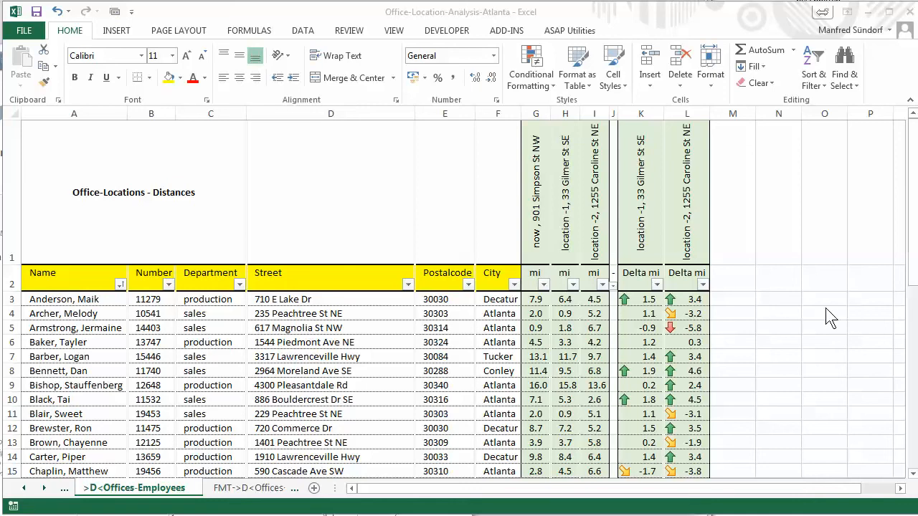
# Examine the Delta mi values for location -1 and location -2 on the formatted distance sheet and view the Contact sheet
pyautogui.click(643, 273)
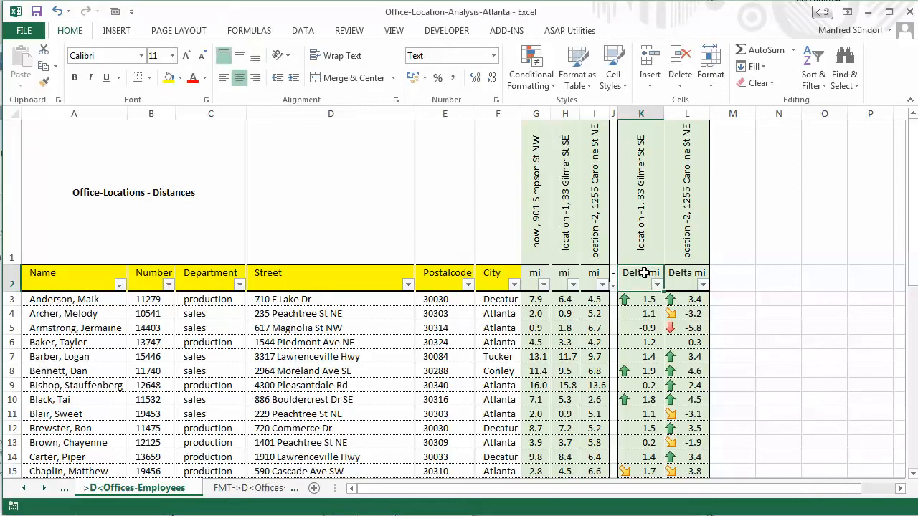
pyautogui.click(676, 273)
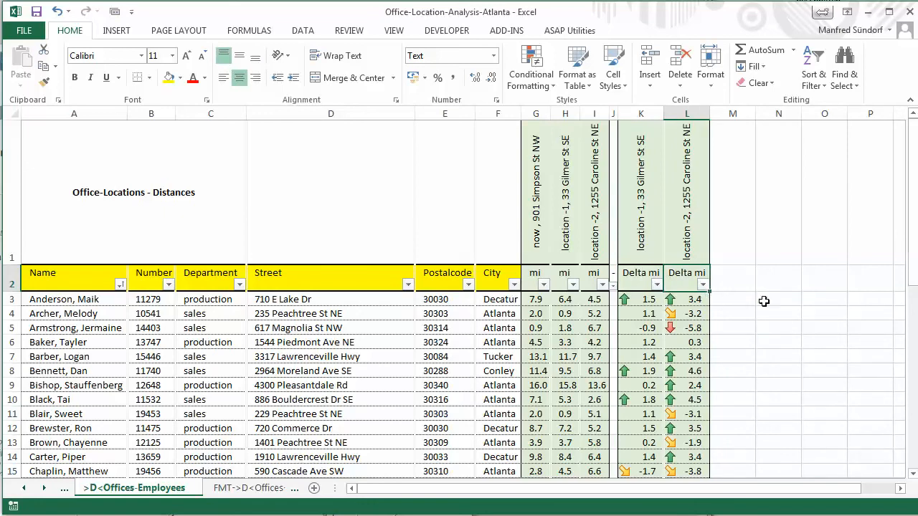
pyautogui.press('Down')
pyautogui.press('Down')
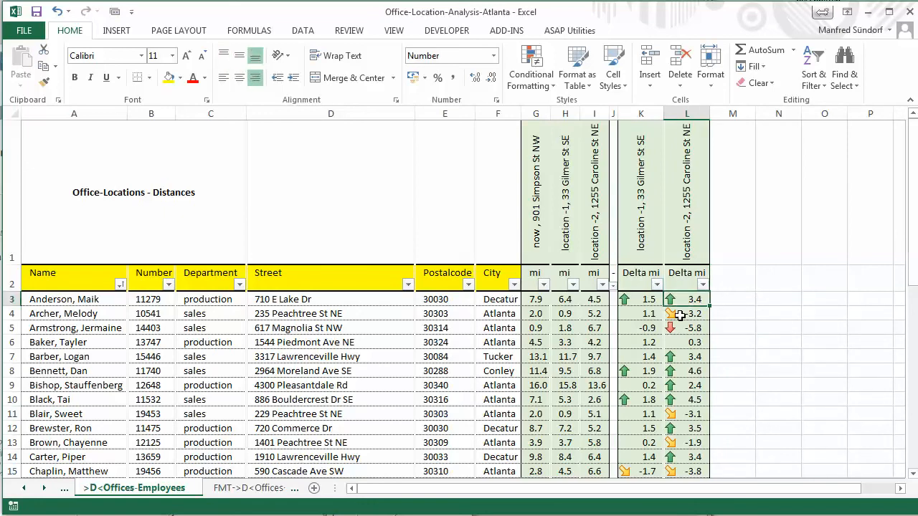
pyautogui.press('Down')
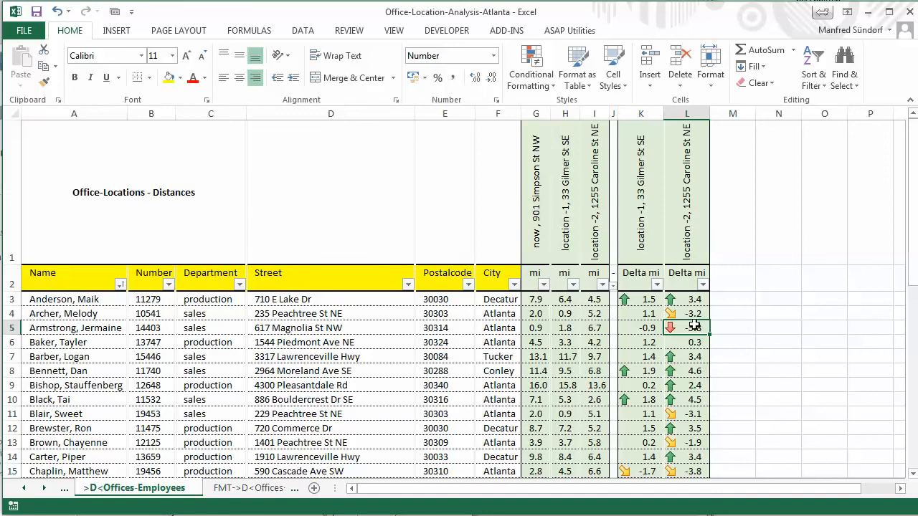
pyautogui.moveTo(912, 233); pyautogui.dragTo(914, 176)
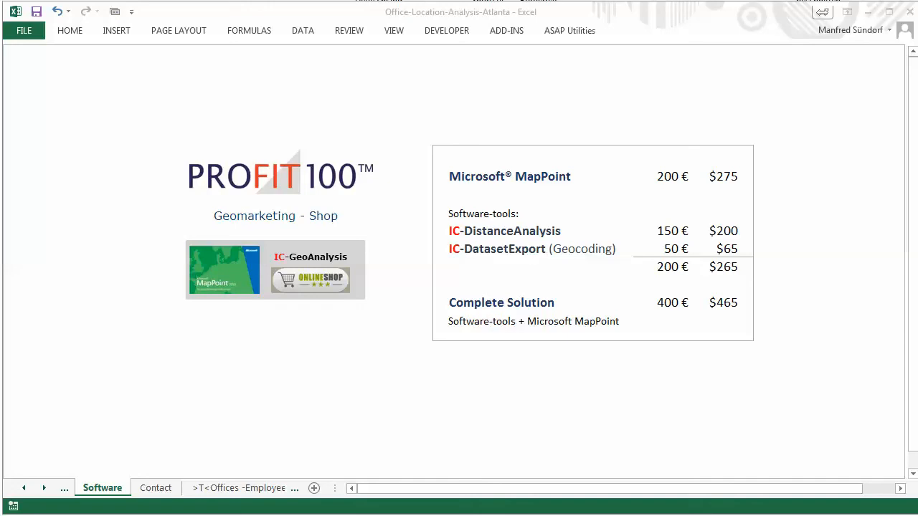
pyautogui.hotkey('ctrl', 'pagedown')
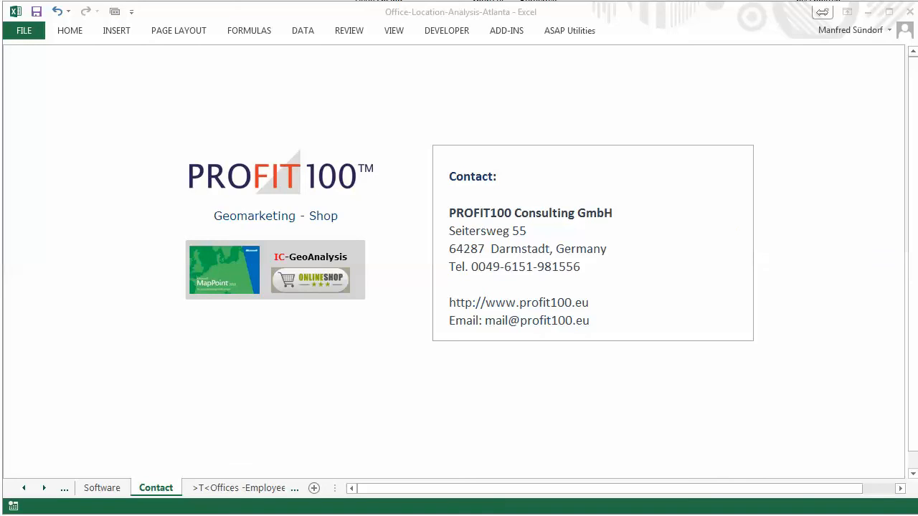